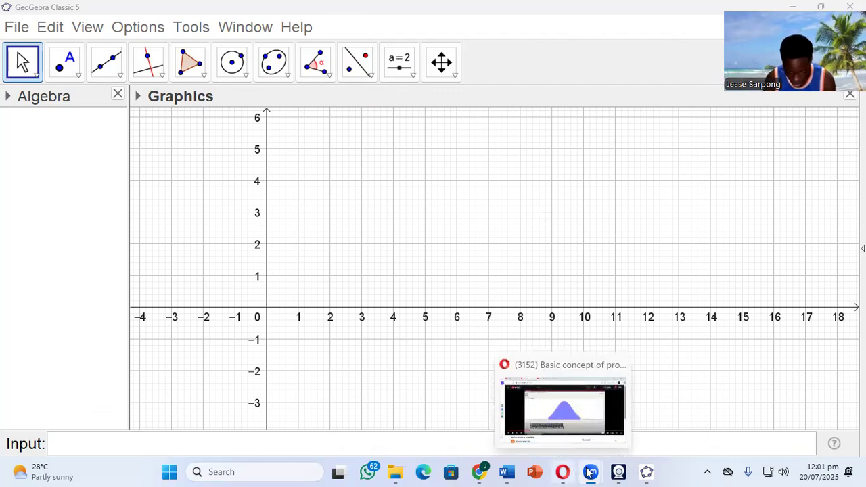
- Switch to Word, copy the comma-separated number list at the start of the document, and return to GeoGebra
click(502, 473)
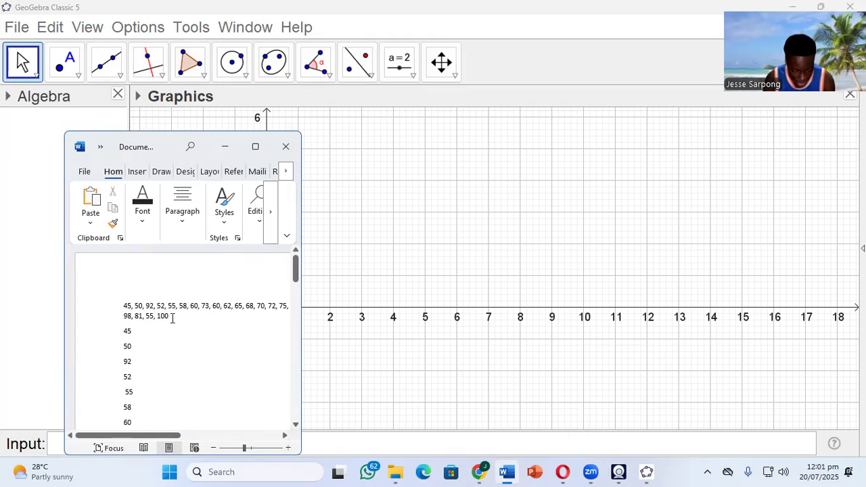
drag(123, 306, 203, 314)
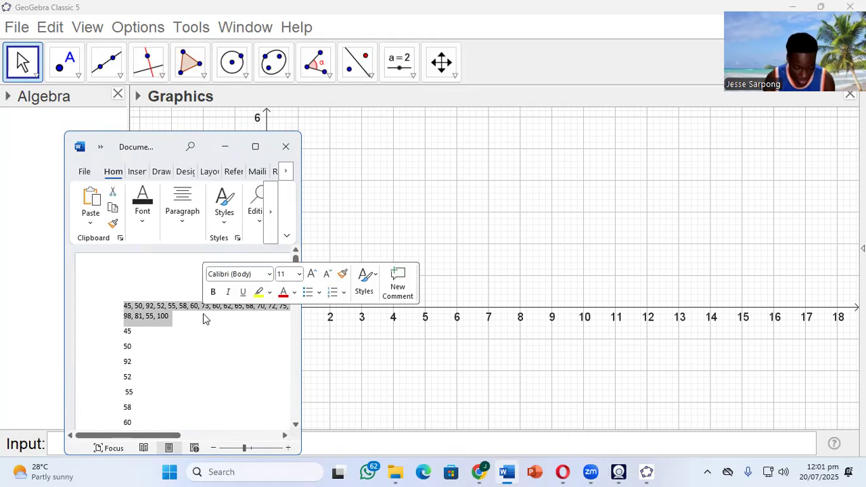
click(468, 336)
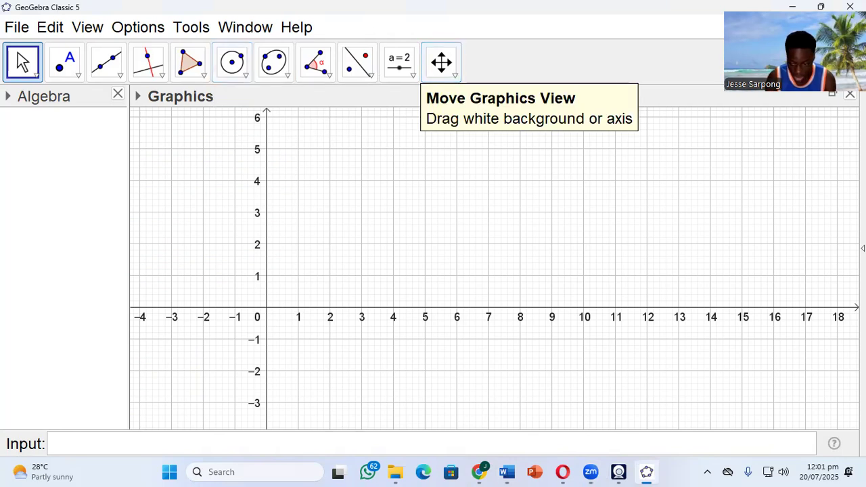
- Close the Graphics view and open the virtual keyboard
click(851, 94)
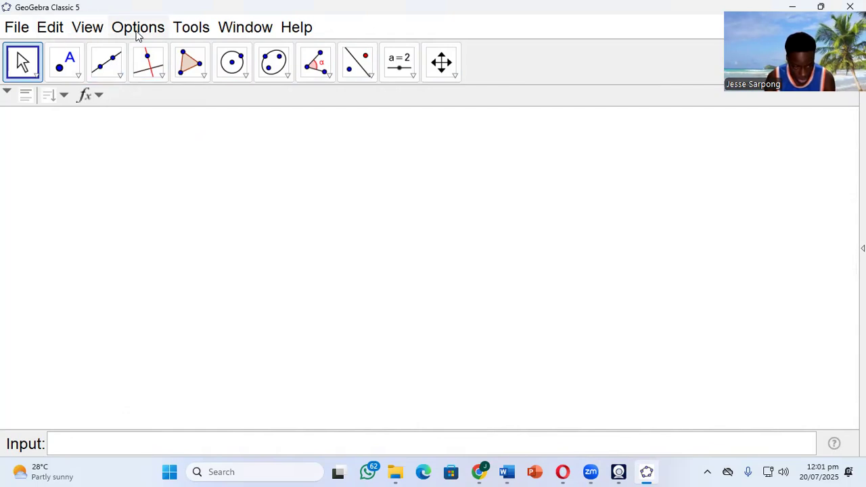
click(88, 27)
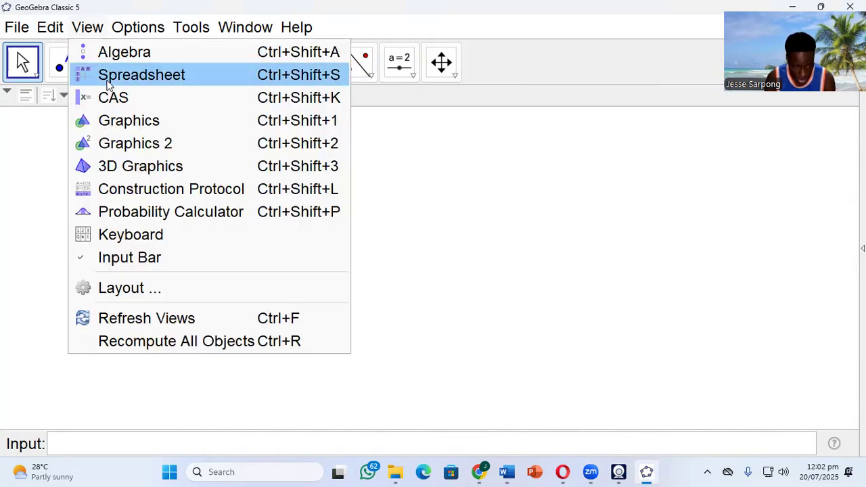
click(126, 245)
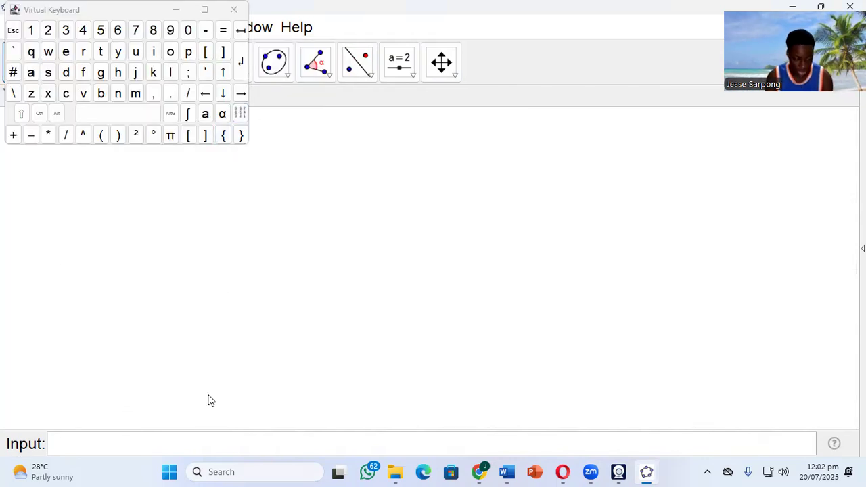
- Enter the copied numbers (45, 50, 92 … 81, 55, 100) in curly braces as a list and close the virtual keyboard
click(88, 457)
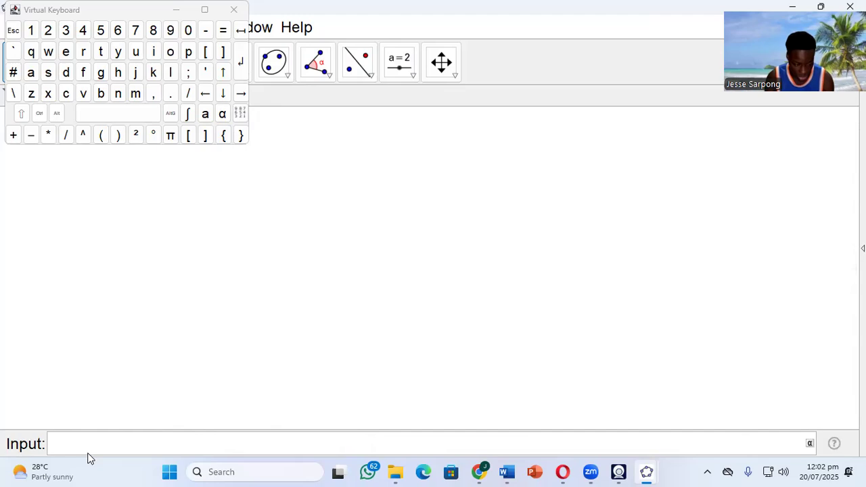
click(223, 135)
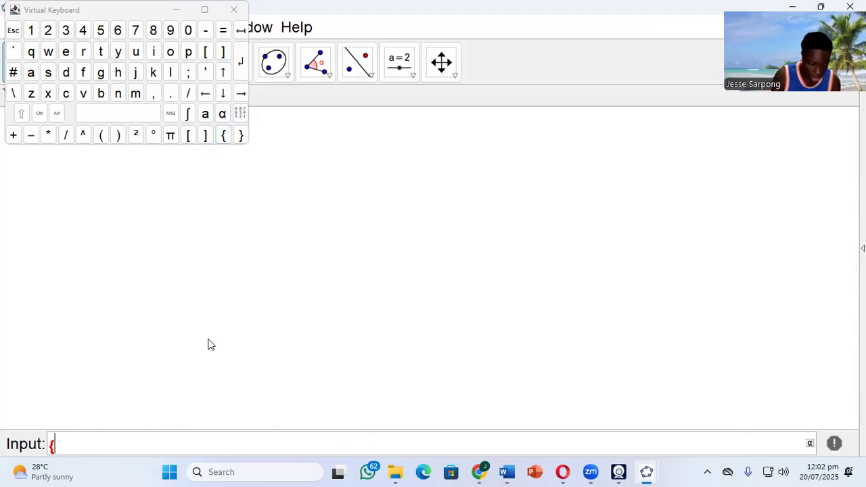
key(ctrl+v)
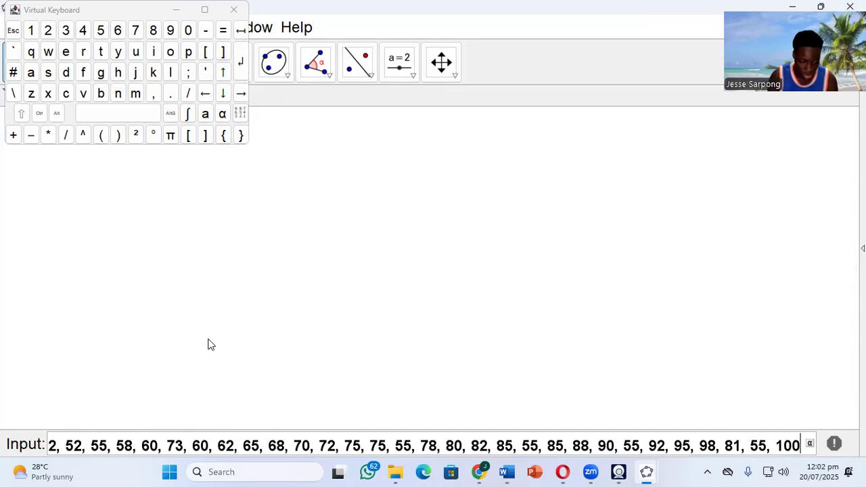
click(240, 135)
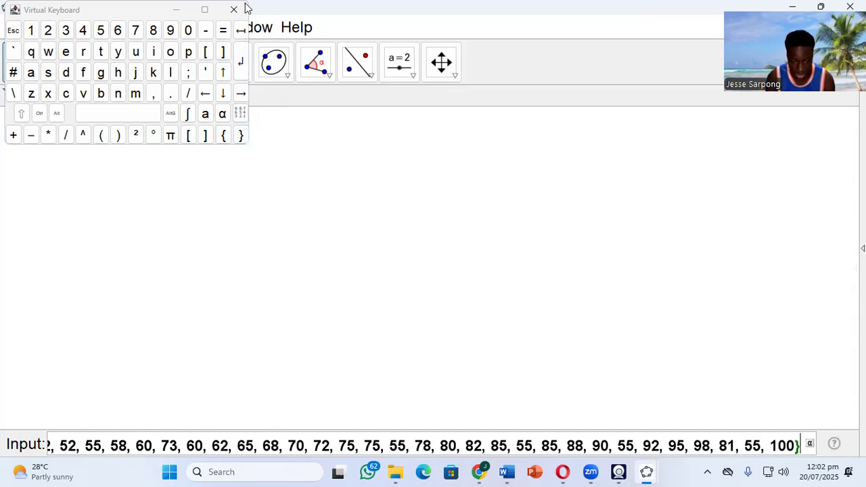
click(235, 9)
key(Return)
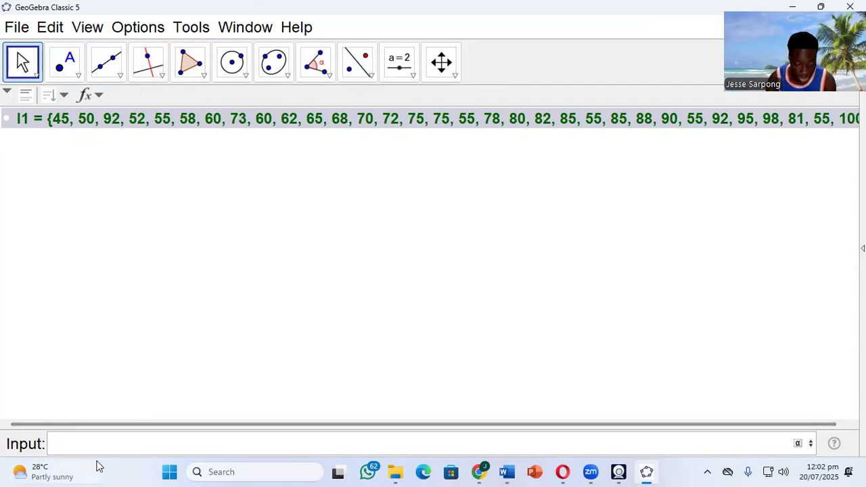
text(le)
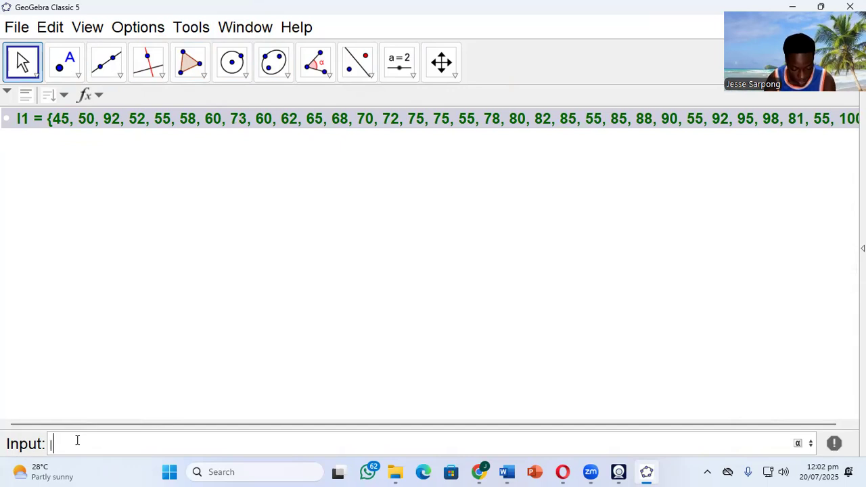
text(nghth)
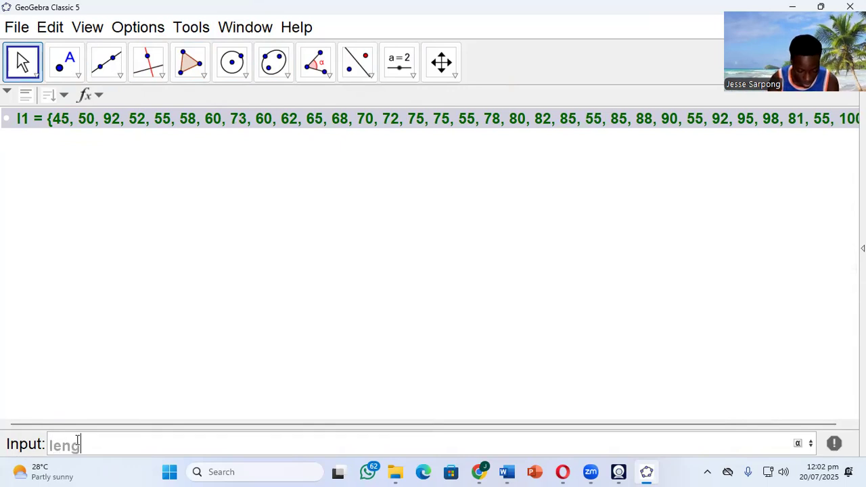
key(BackSpace)
key(BackSpace)
key(BackSpace)
key(BackSpace)
key(BackSpace)
key(BackSpace)
key(BackSpace)
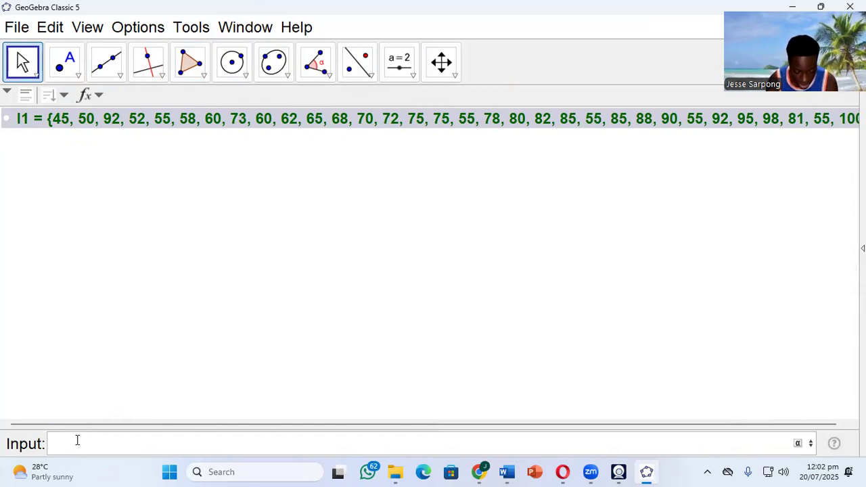
- Define n as the number of entries in the list with n=Length(l1)
text(n=len)
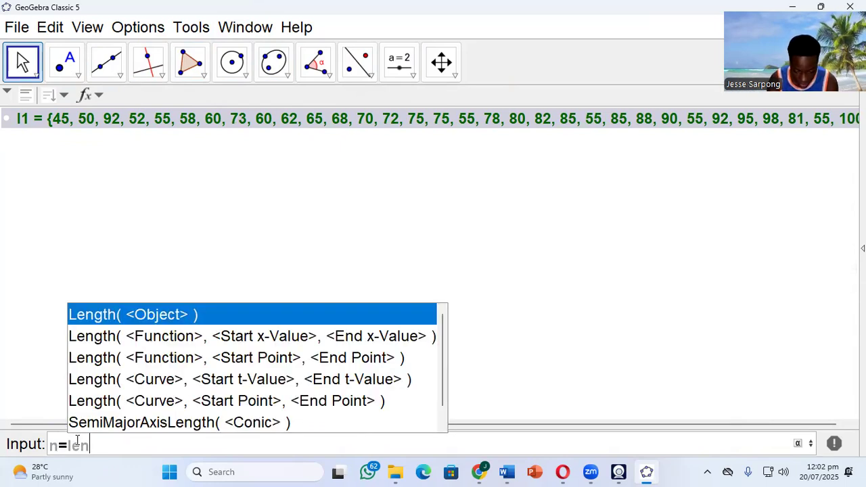
key(Return)
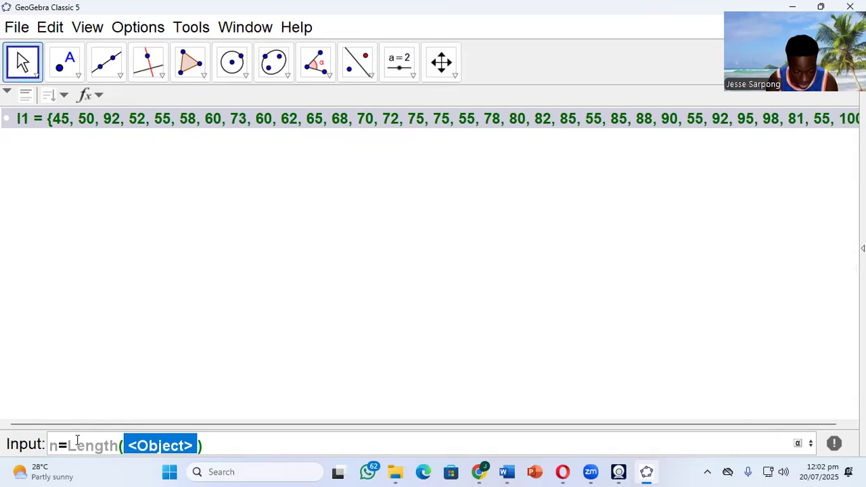
text(l1)
key(Return)
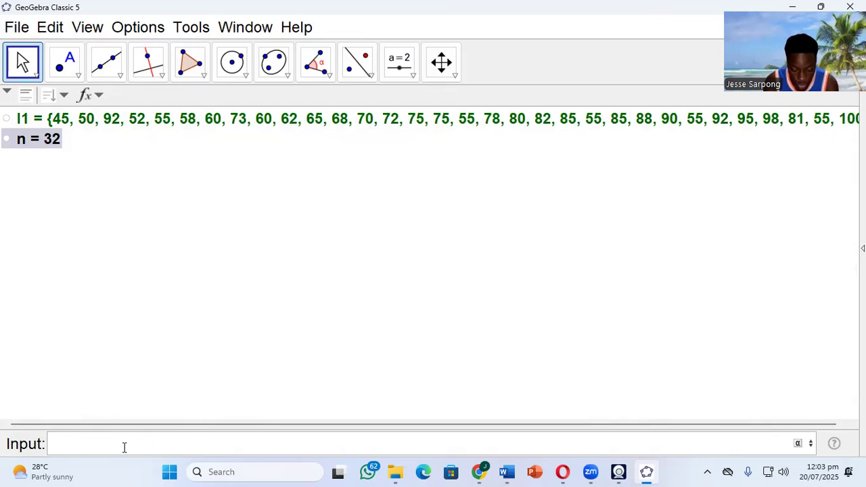
- Calculate the mode of the data list with mode=Mode(l1)
text(mode)
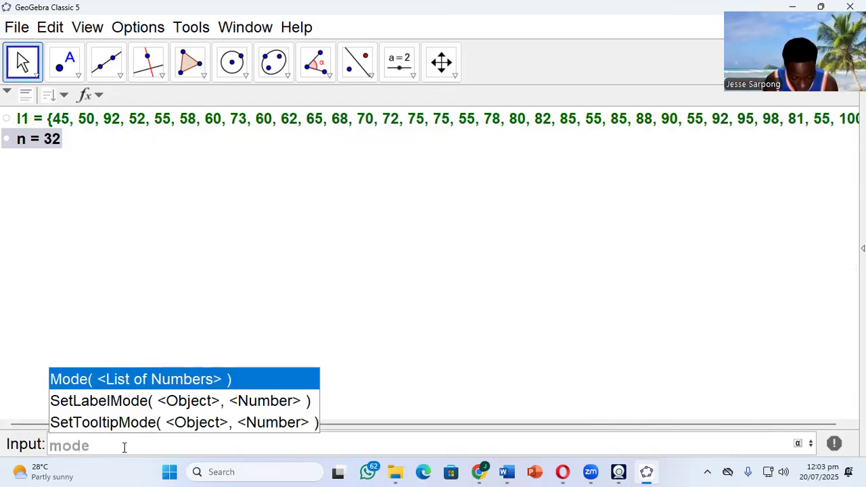
text(=mode)
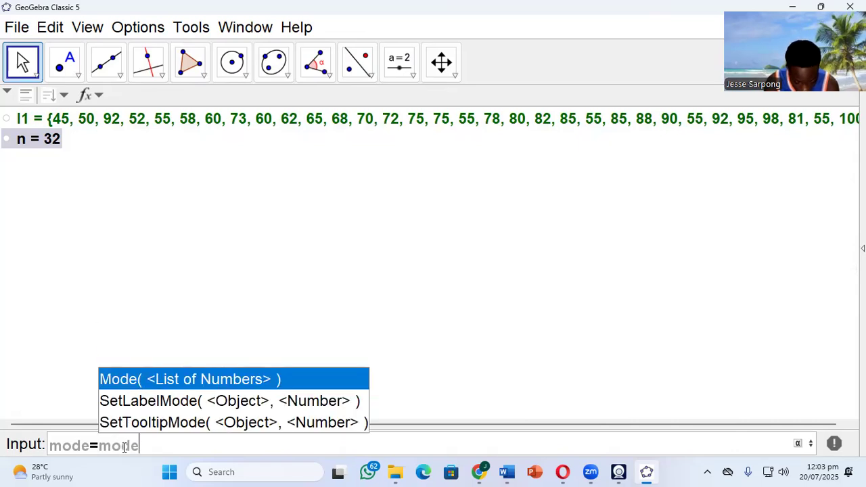
key(Return)
text(l1)
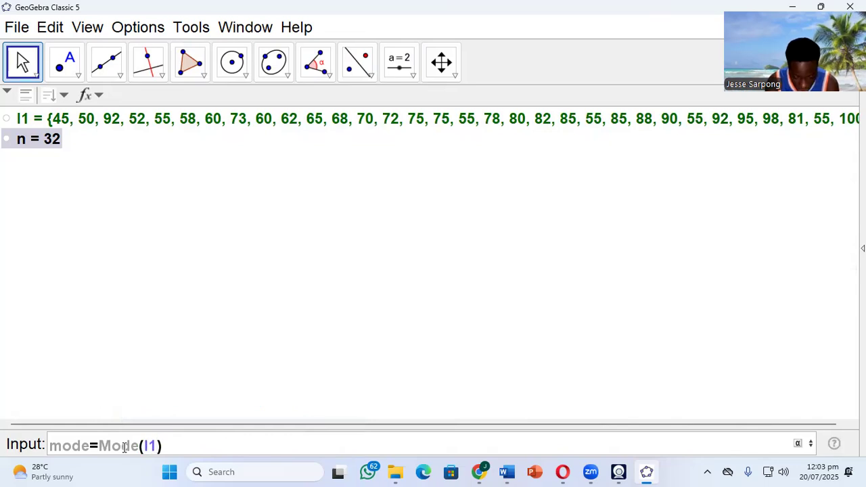
key(Return)
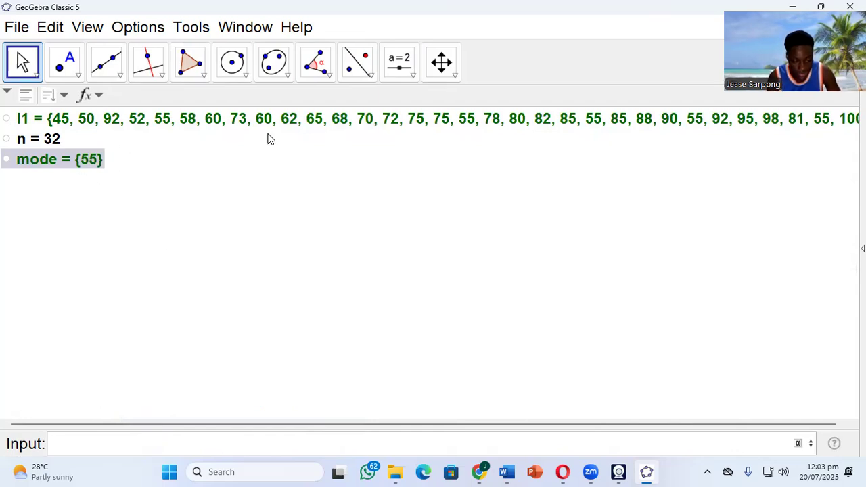
- Calculate the median of the raw data list with median=Median(l1)
scroll(294, 138, right, 1)
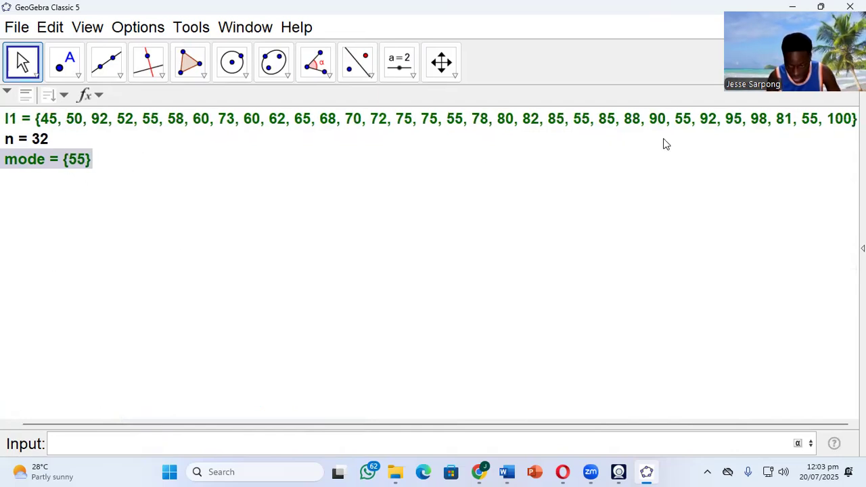
scroll(306, 174, left, 1)
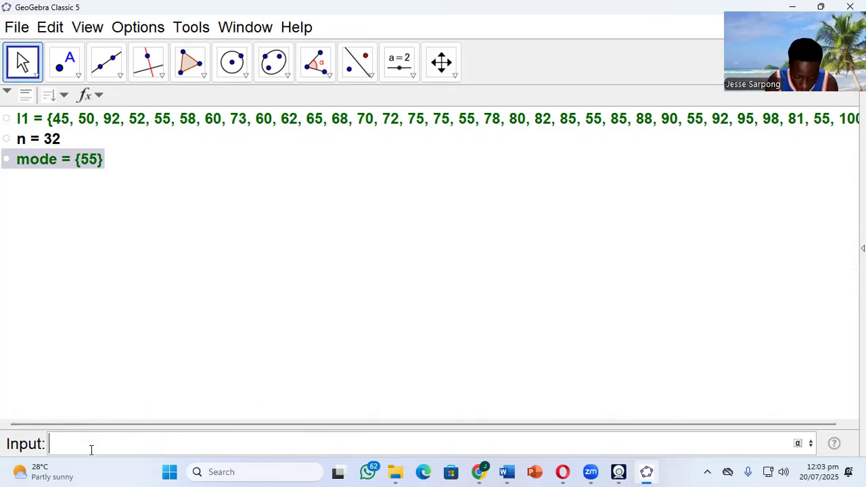
text(median)
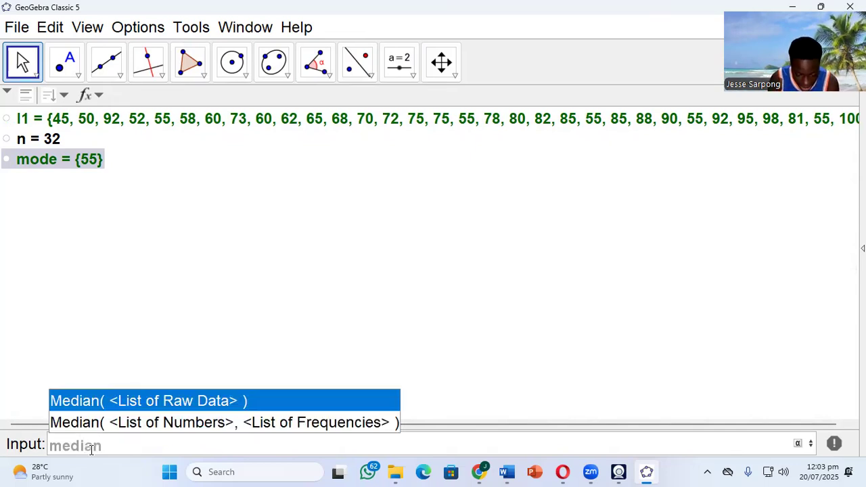
text(=)
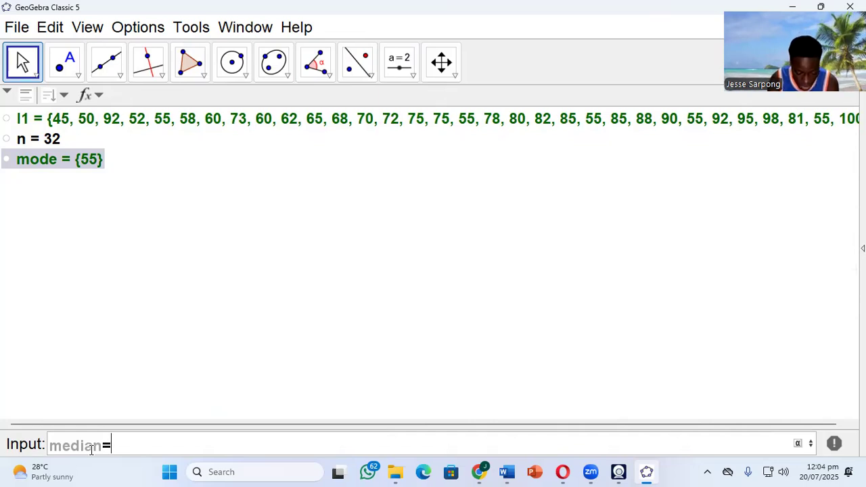
text(med)
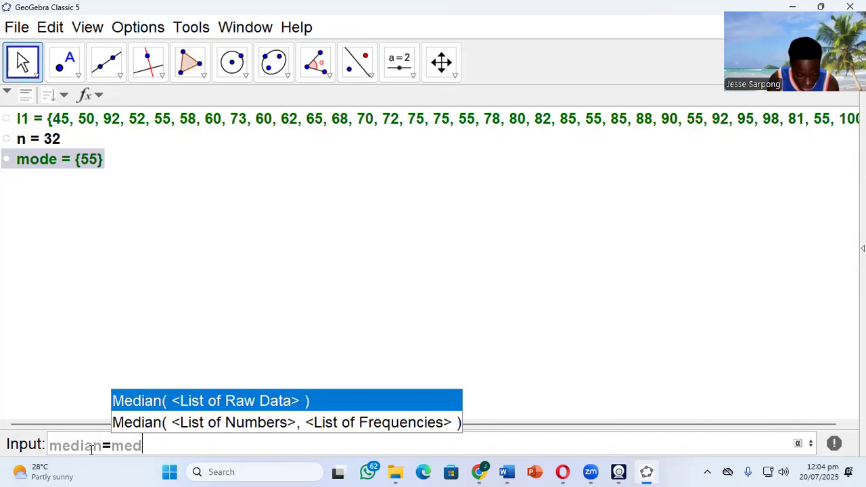
key(Return)
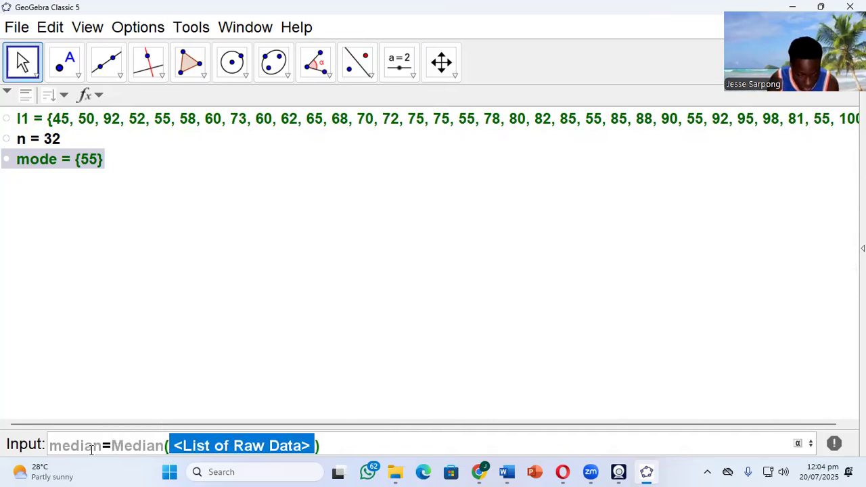
text(l1)
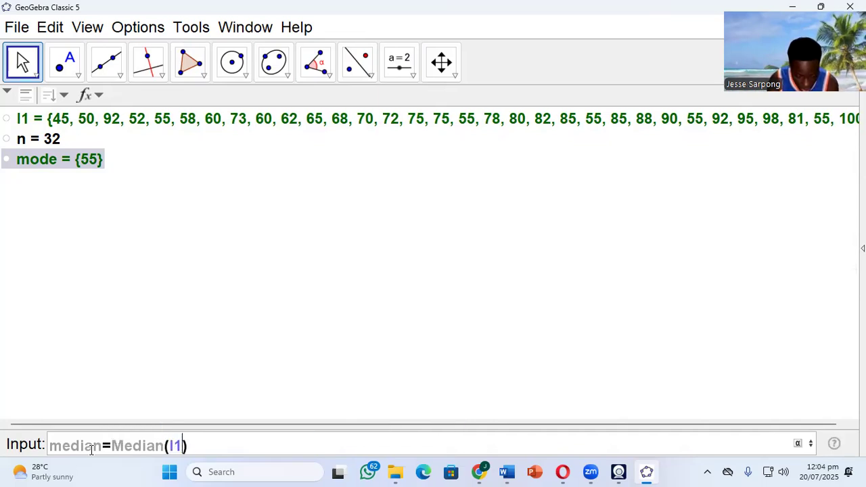
key(Return)
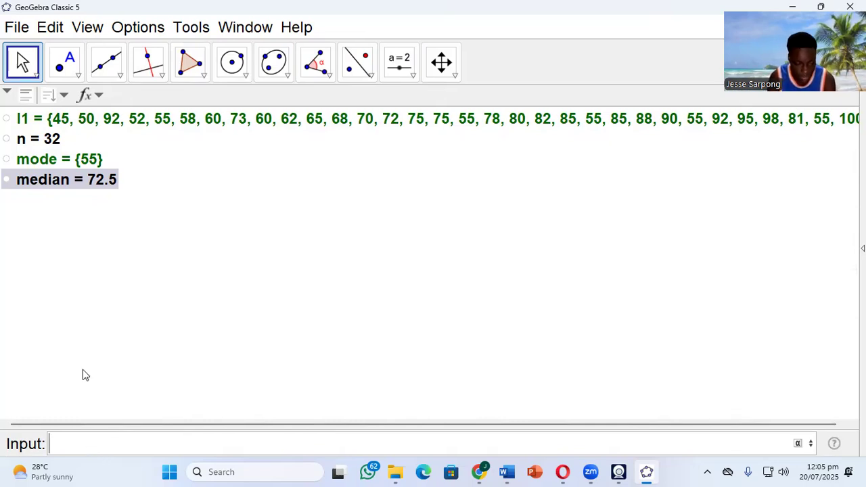
- Activate the Pen tool and show the Graphics view, undoing the trial pen stroke
click(37, 78)
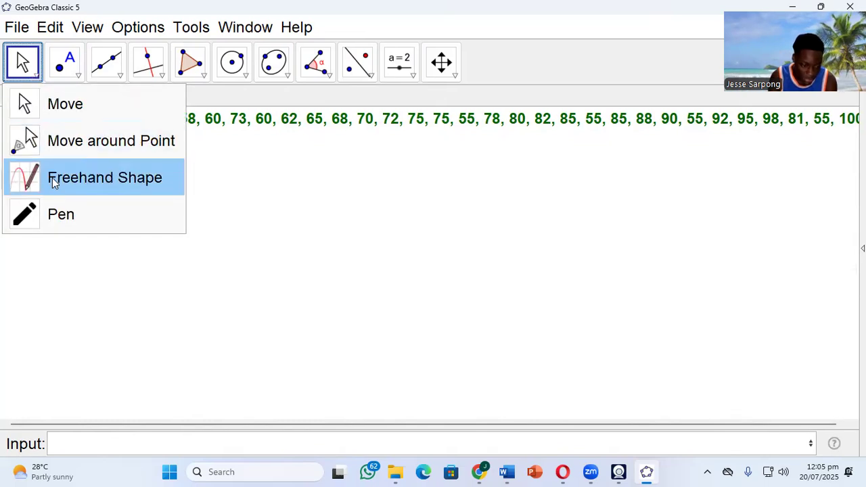
click(52, 214)
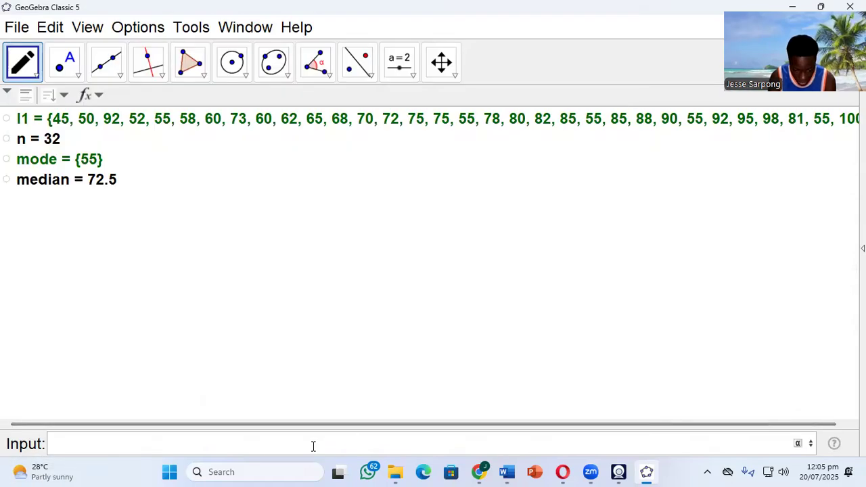
click(87, 27)
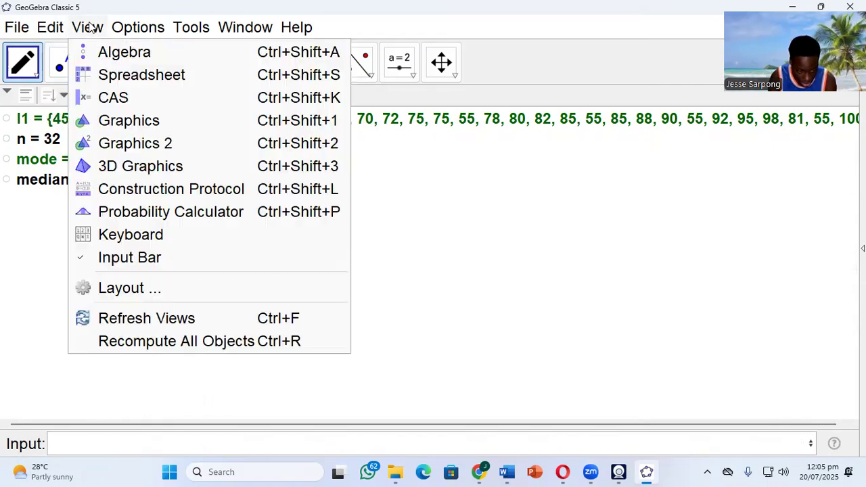
click(168, 127)
mouse_move(451, 188)
mouse_down()
mouse_move(524, 167)
mouse_move(531, 180)
mouse_up()
key(ctrl+z)
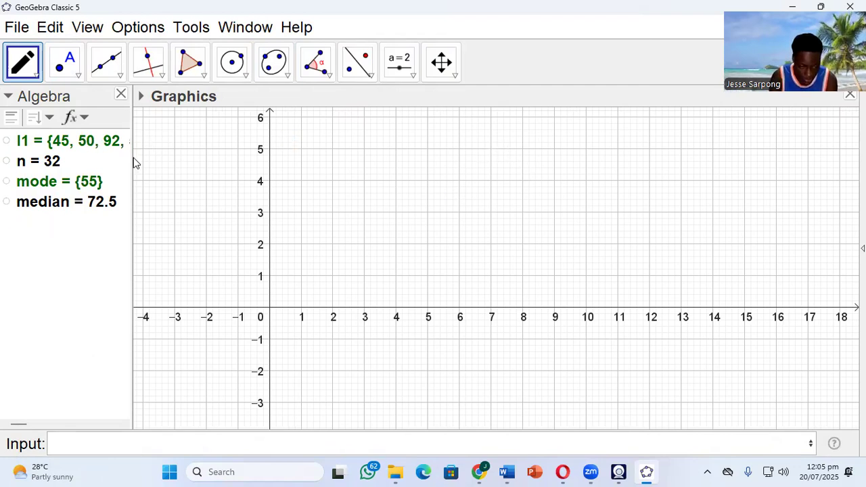
- Widen the Algebra view to about four fifths of the window and handwrite "mean" in the Graphics view
drag(131, 156, 695, 209)
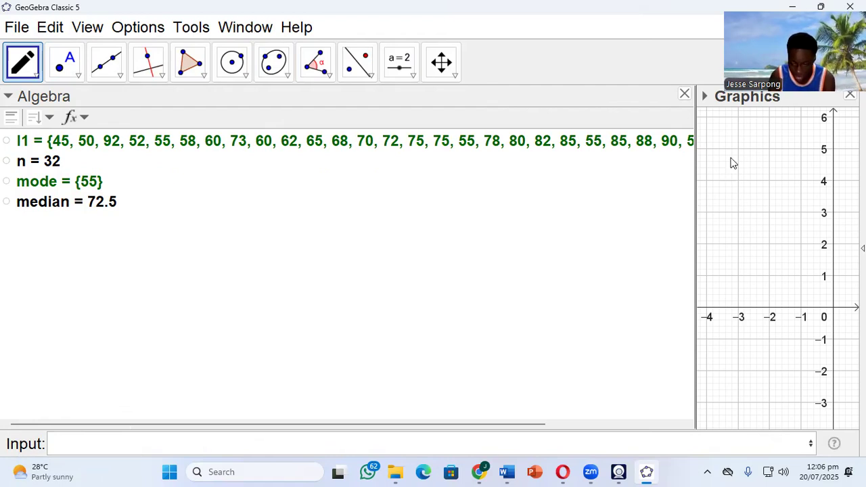
mouse_move(712, 182)
mouse_down()
mouse_move(711, 163)
mouse_move(760, 184)
mouse_move(783, 165)
mouse_move(791, 182)
mouse_move(812, 170)
mouse_move(810, 186)
mouse_move(817, 161)
mouse_move(845, 161)
mouse_move(846, 178)
mouse_up()
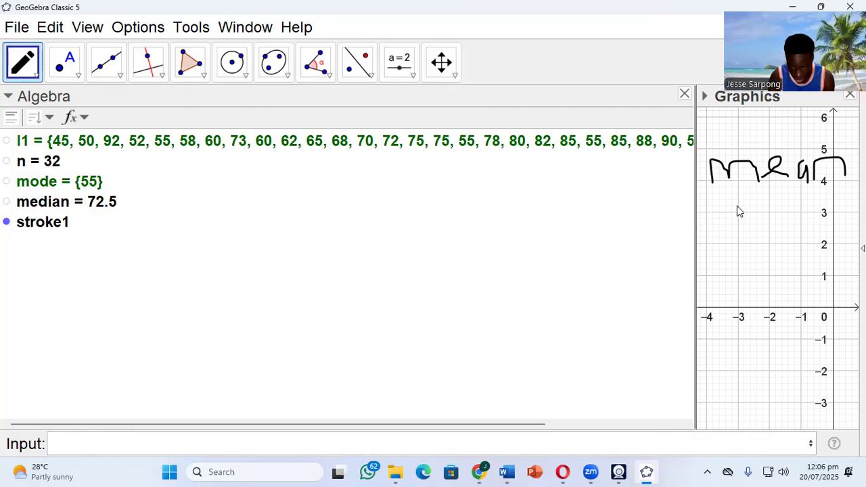
- Handwrite the frequency formula "= Σfx / Σf" as a fraction beneath the word "mean" in the Graphics view
mouse_move(715, 203)
mouse_down()
mouse_move(736, 205)
mouse_move(738, 220)
mouse_up()
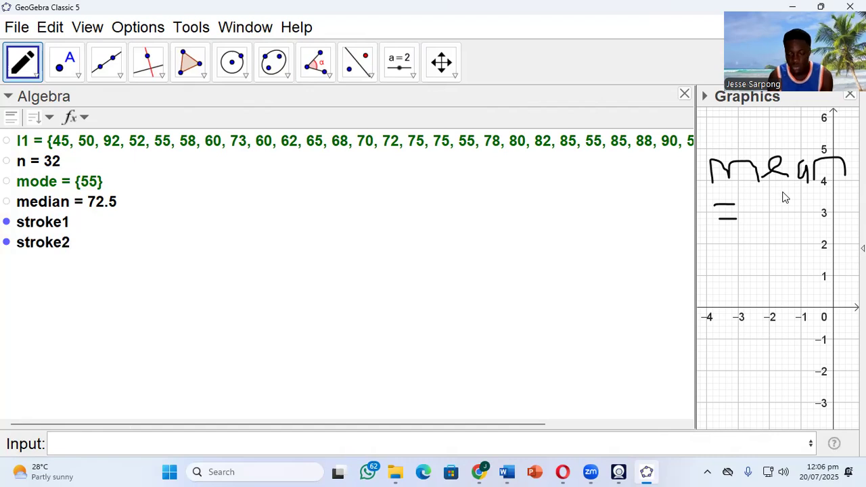
mouse_move(784, 194)
mouse_down()
mouse_move(745, 203)
mouse_move(789, 228)
mouse_up()
mouse_move(801, 200)
mouse_down()
mouse_move(793, 237)
mouse_move(797, 222)
mouse_move(842, 236)
mouse_up()
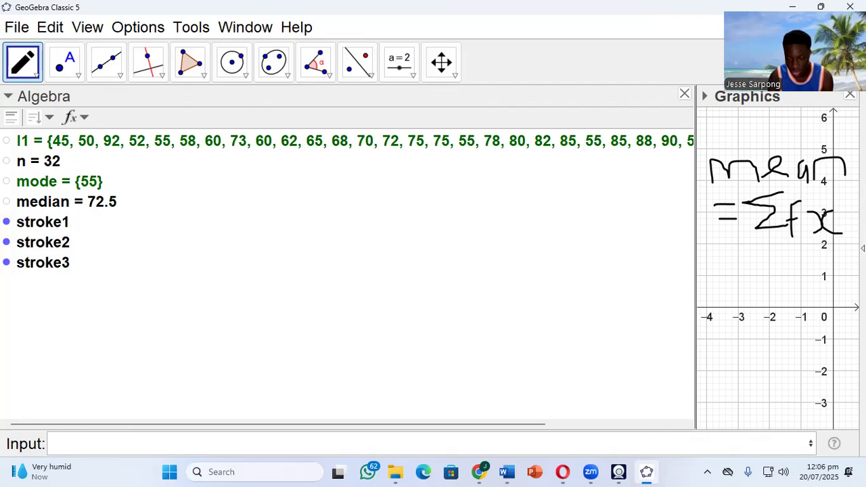
drag(755, 248, 849, 246)
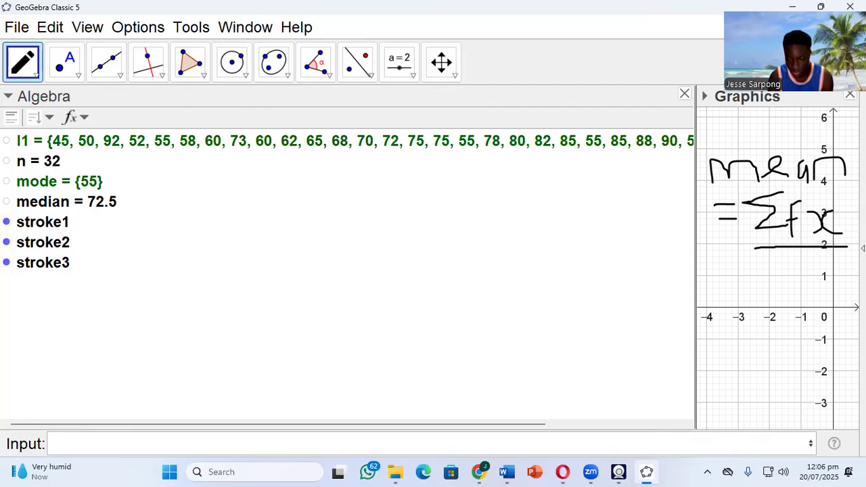
mouse_move(783, 256)
mouse_down()
mouse_move(752, 262)
mouse_move(783, 288)
mouse_move(803, 267)
mouse_move(791, 306)
mouse_move(801, 288)
mouse_up()
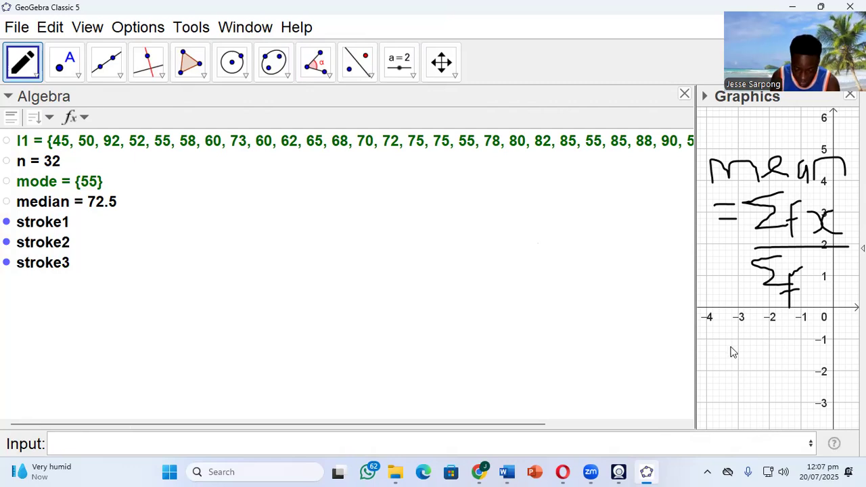
- Handwrite the raw-data formula "= Σx / n" as a fraction below the Σfx / Σf formula in the Graphics view
drag(705, 330, 729, 329)
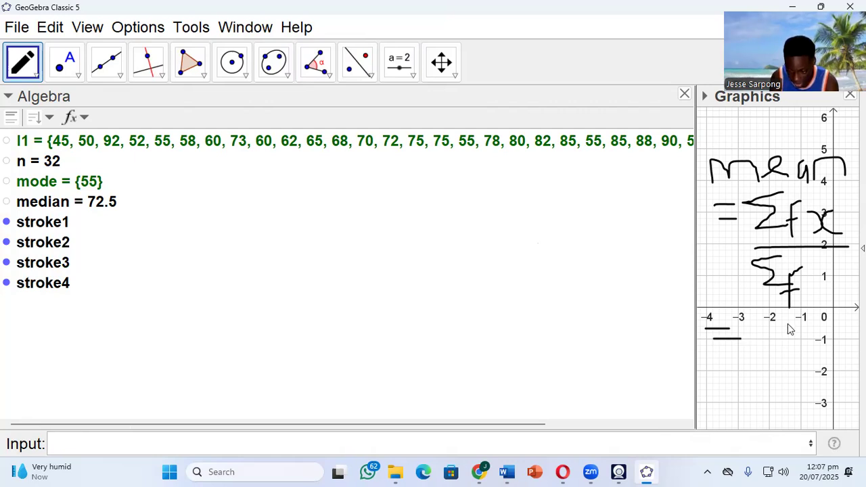
mouse_move(789, 329)
mouse_down()
mouse_move(770, 338)
mouse_move(779, 360)
mouse_move(800, 357)
mouse_up()
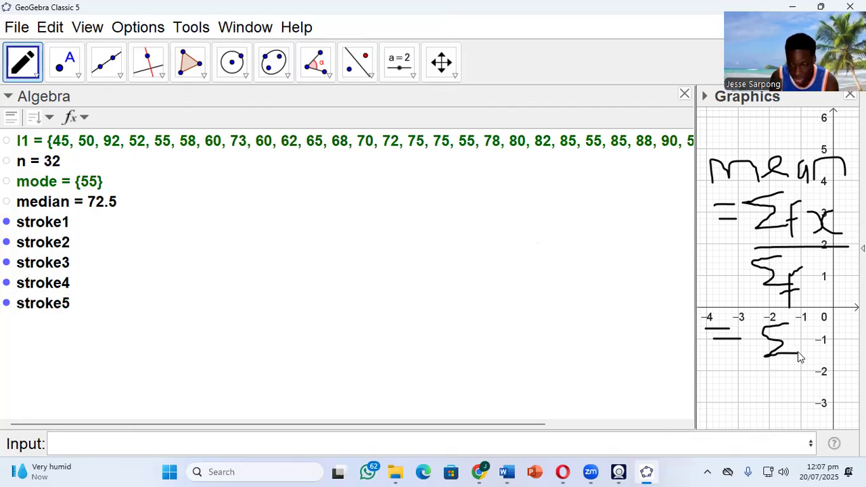
mouse_move(801, 333)
mouse_down()
mouse_move(812, 341)
mouse_move(805, 354)
mouse_move(822, 344)
mouse_move(838, 356)
mouse_up()
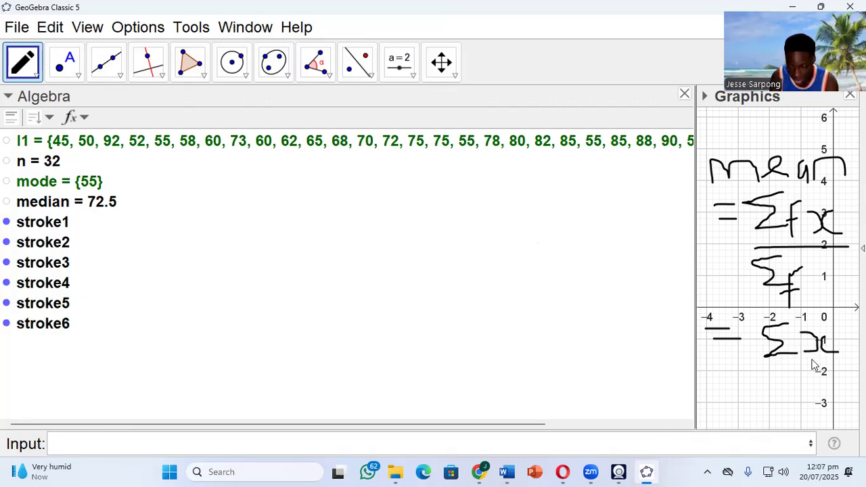
drag(758, 371, 855, 357)
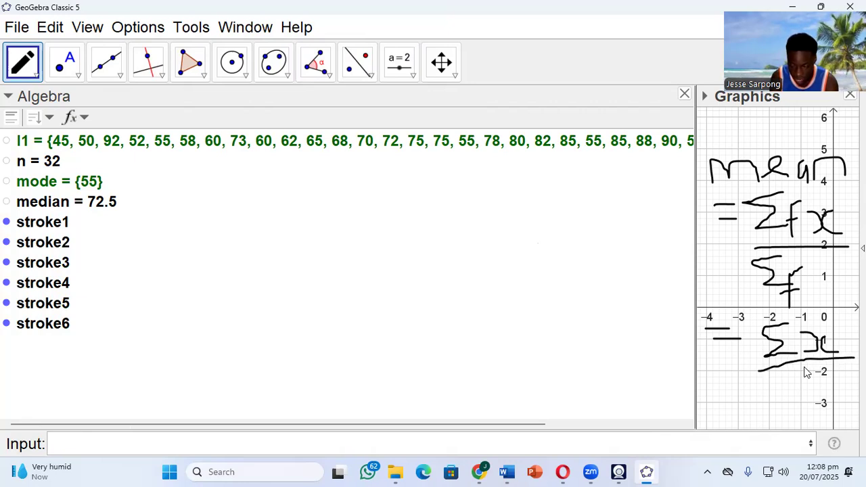
mouse_move(785, 385)
mouse_down()
mouse_move(791, 364)
mouse_move(804, 399)
mouse_up()
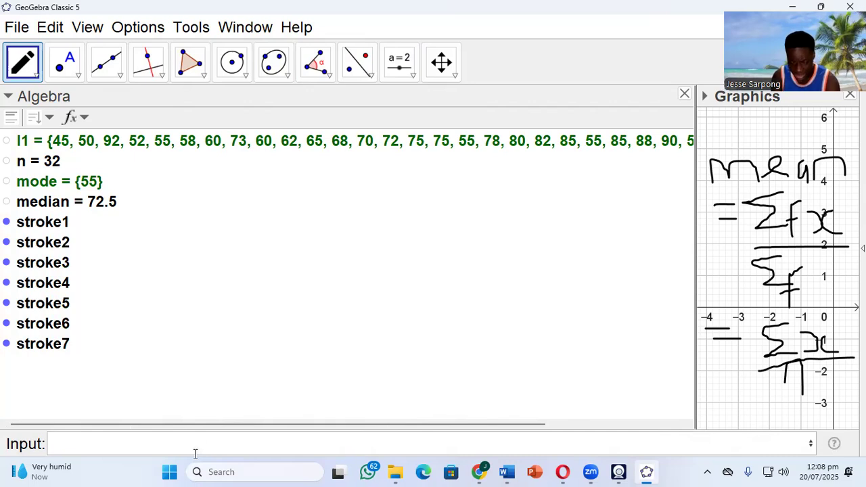
- Calculate the sum of the data list with Sum(l1)
click(164, 445)
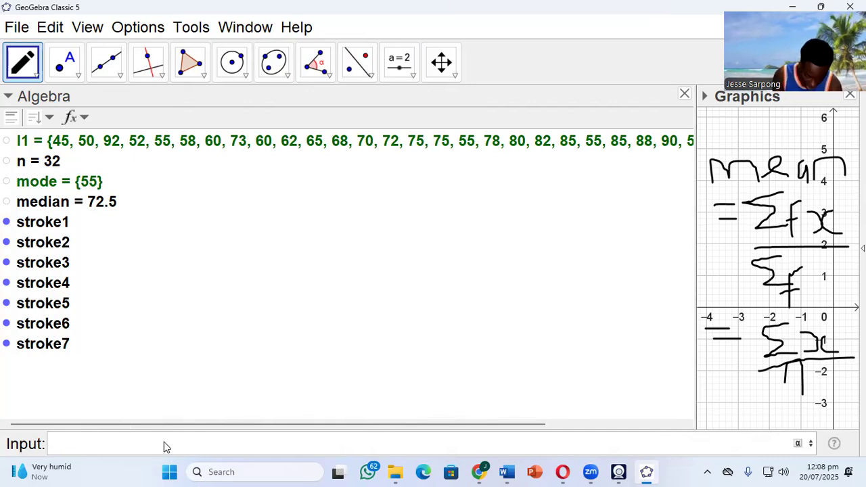
text(add)
key(BackSpace)
key(BackSpace)
key(BackSpace)
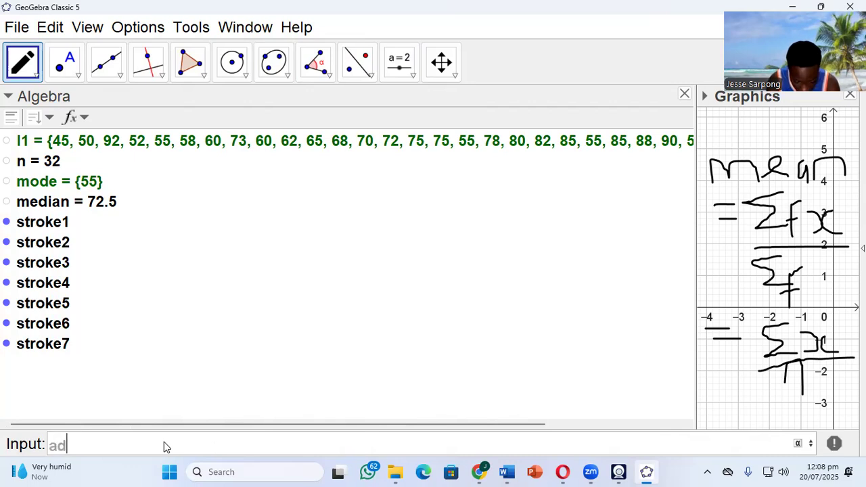
text(sum)
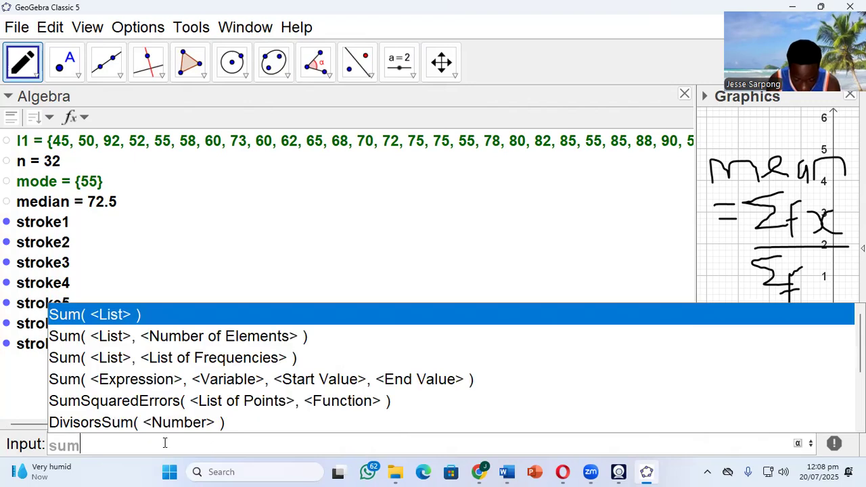
key(Return)
text(l1)
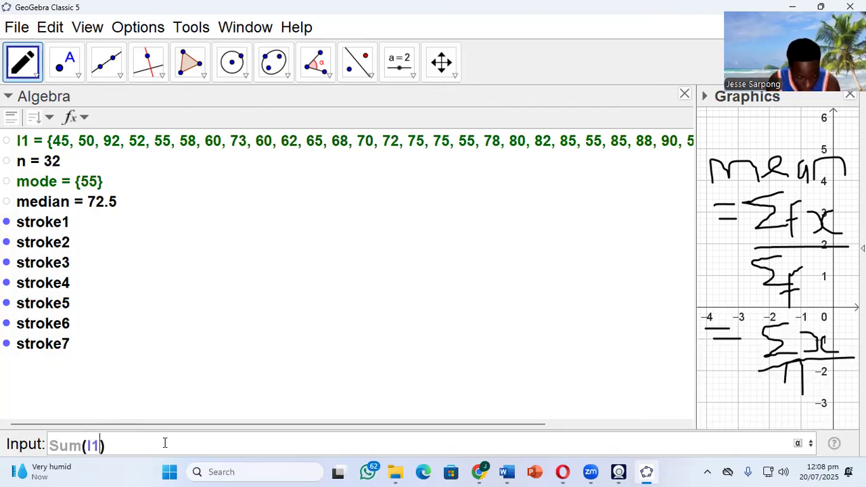
key(Return)
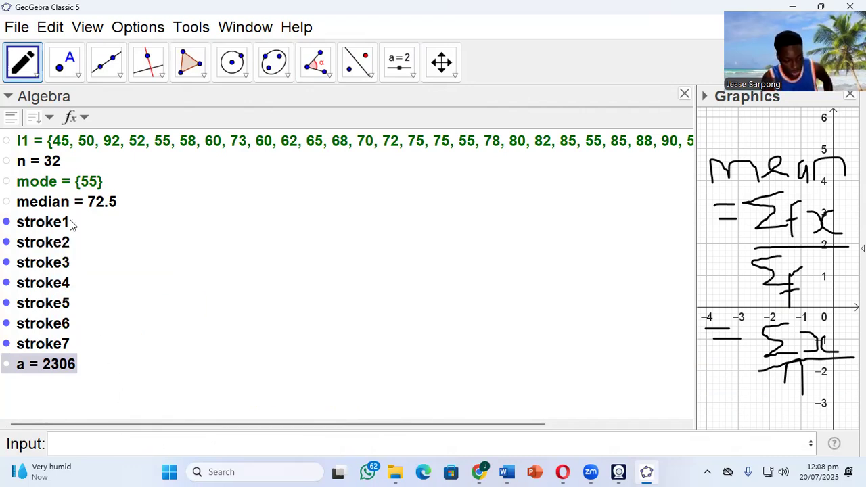
- Delete all the handwritten pen strokes, stroke1 to stroke7, leaving the data list and the calculated values in place
right_click(42, 252)
click(88, 426)
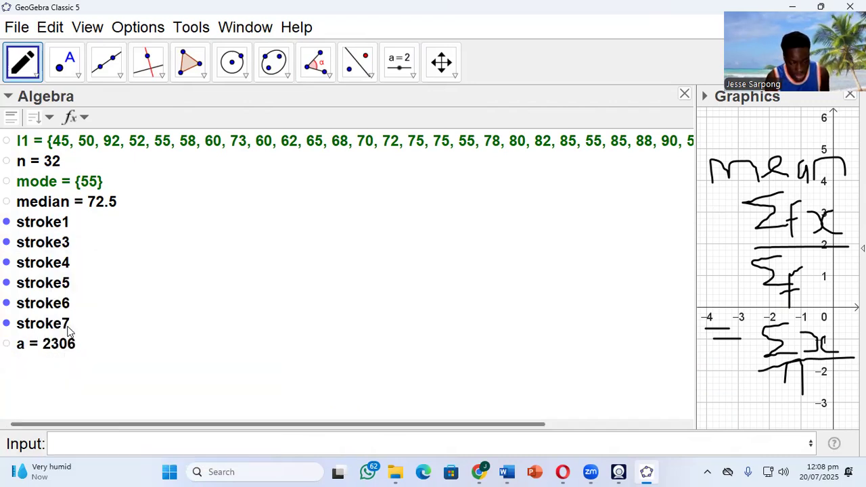
right_click(39, 223)
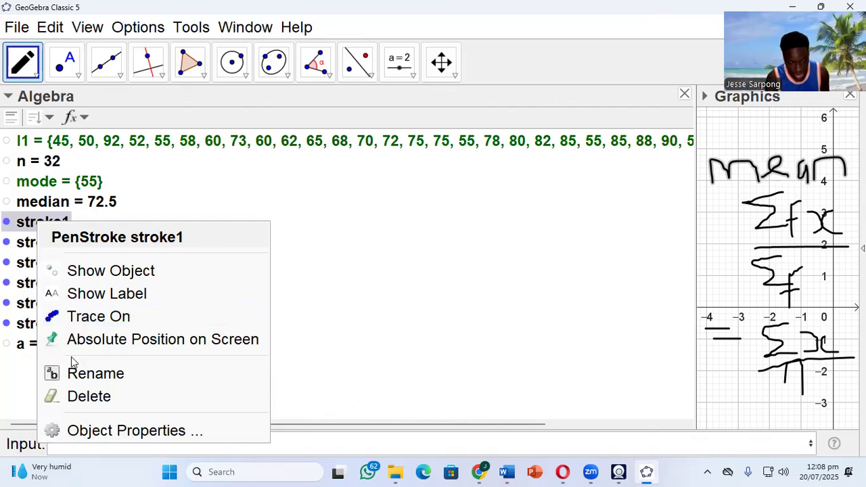
click(65, 398)
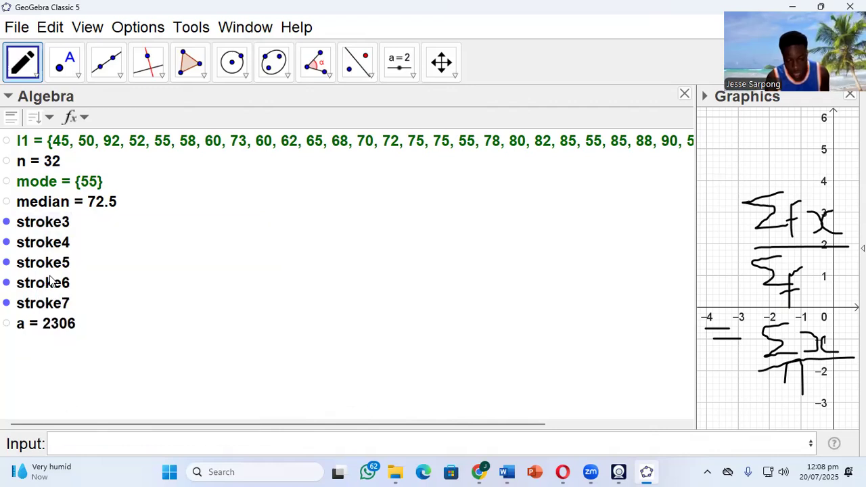
right_click(48, 223)
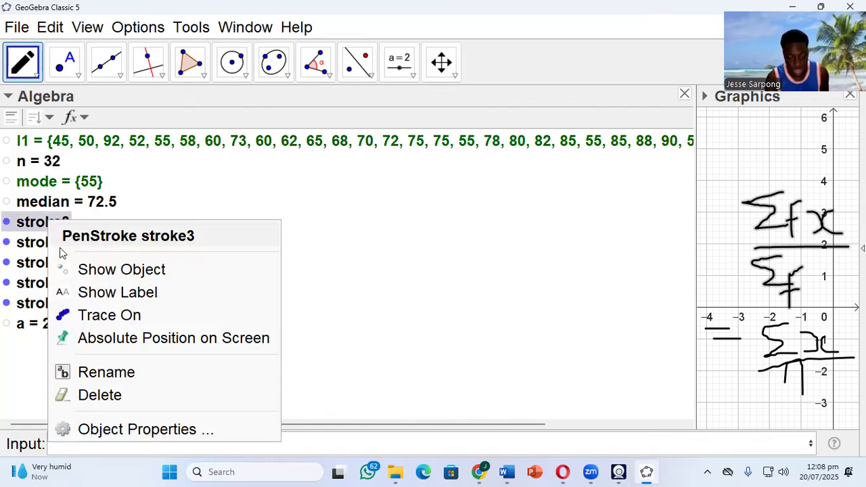
click(114, 394)
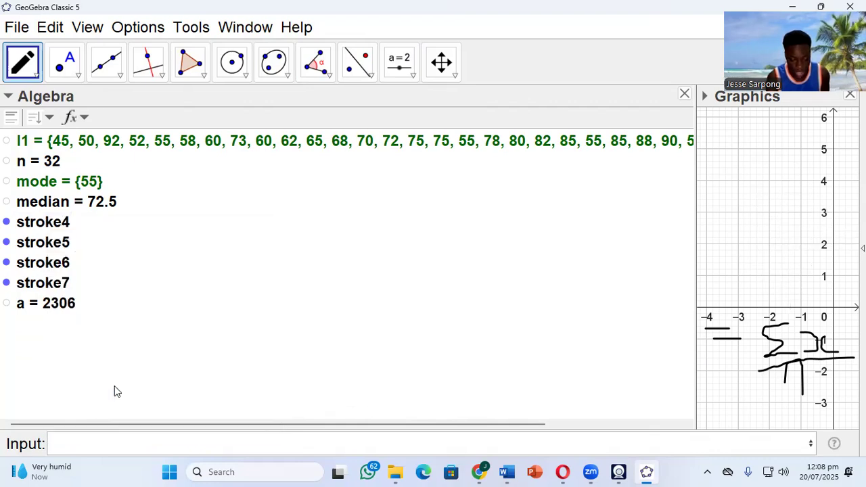
right_click(52, 229)
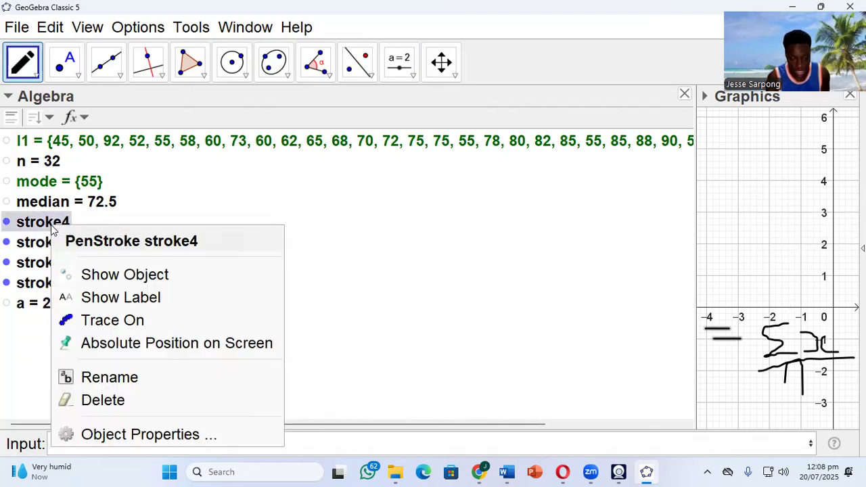
click(98, 399)
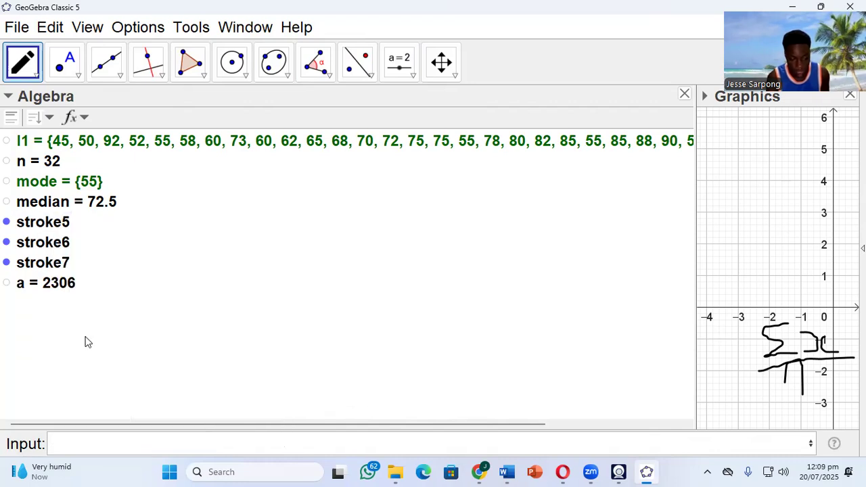
right_click(52, 242)
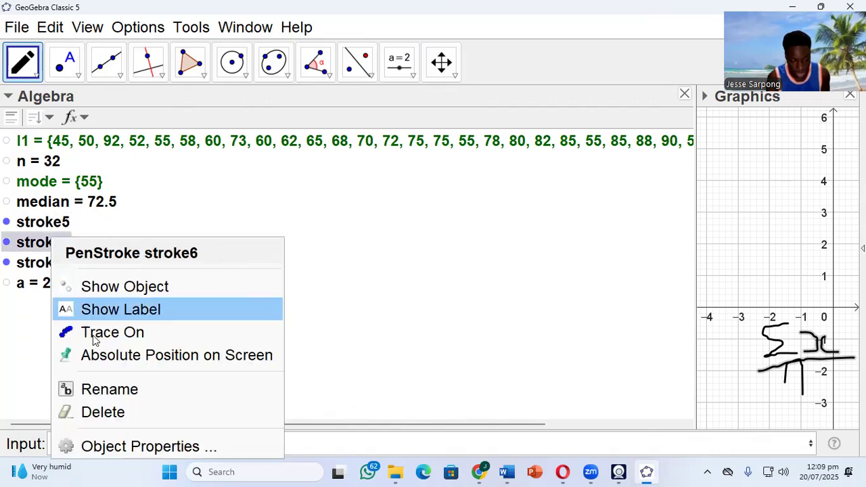
click(96, 413)
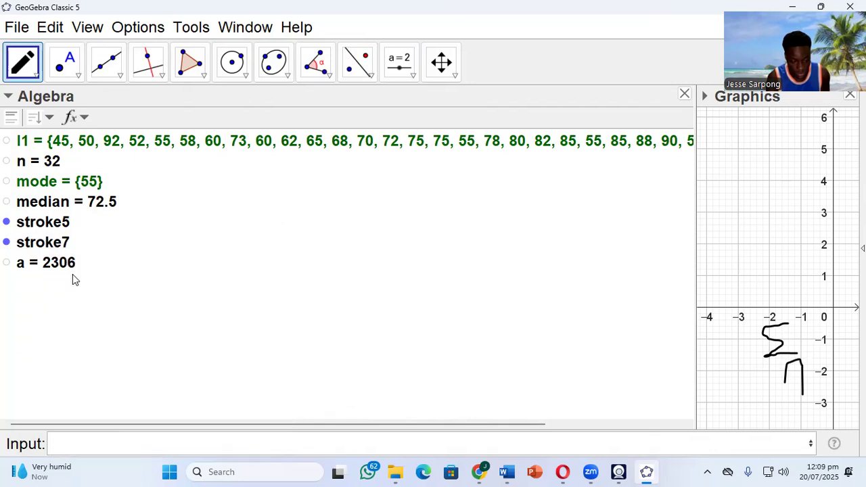
right_click(43, 226)
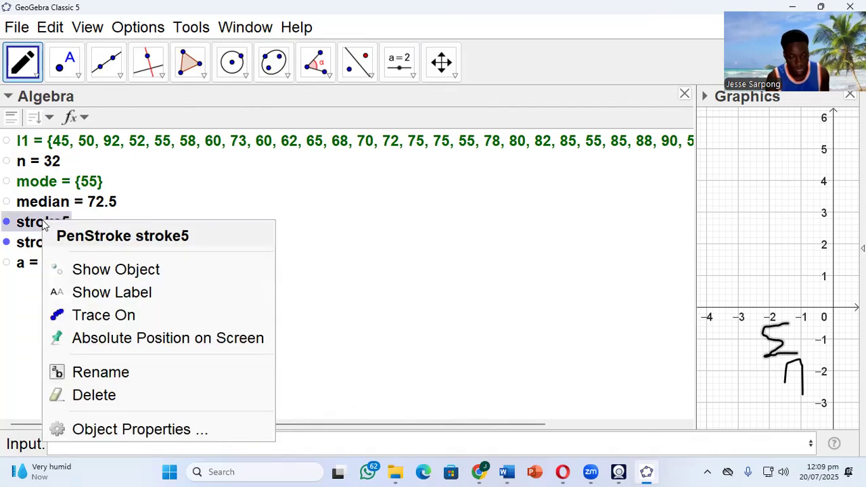
click(82, 396)
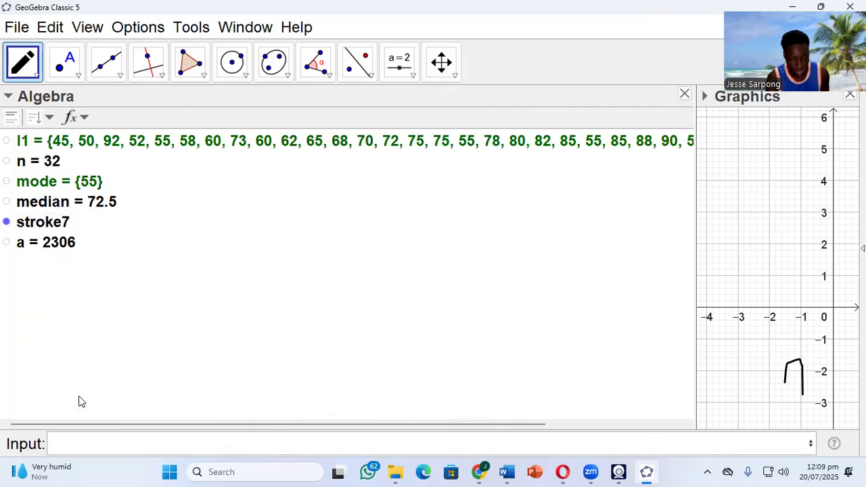
right_click(48, 220)
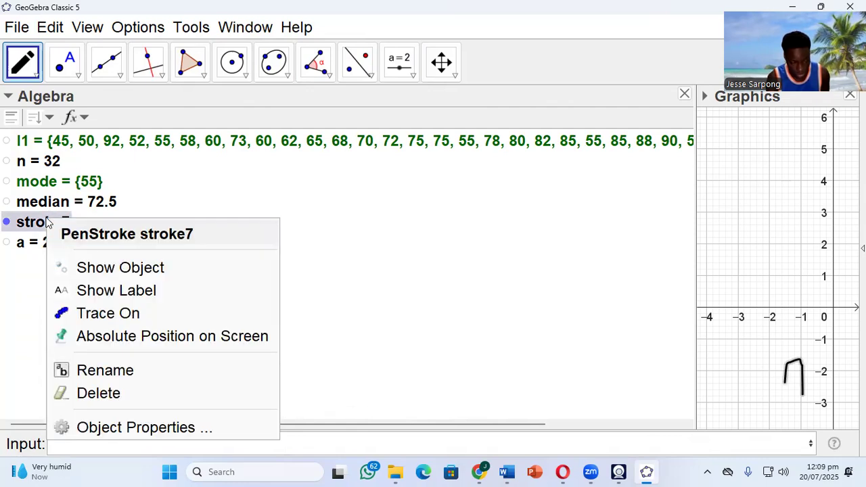
click(107, 395)
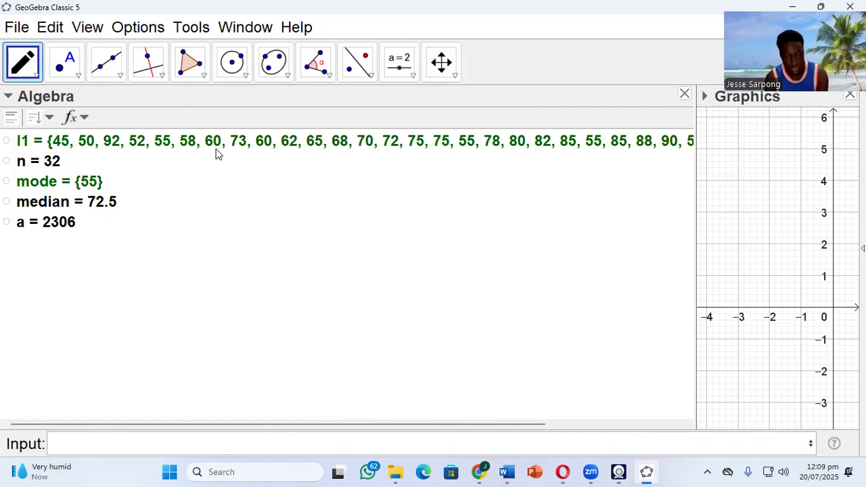
- Calculate the mean by dividing the sum by the number of entries with mean=a/n
click(91, 445)
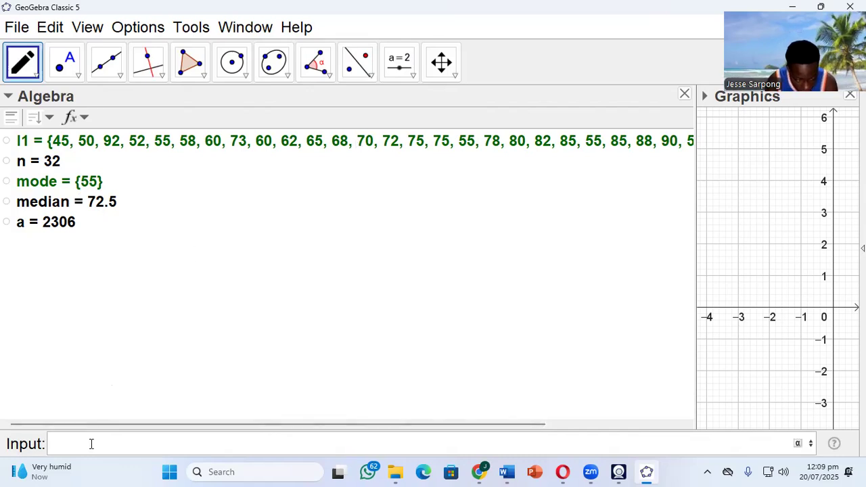
text(mea)
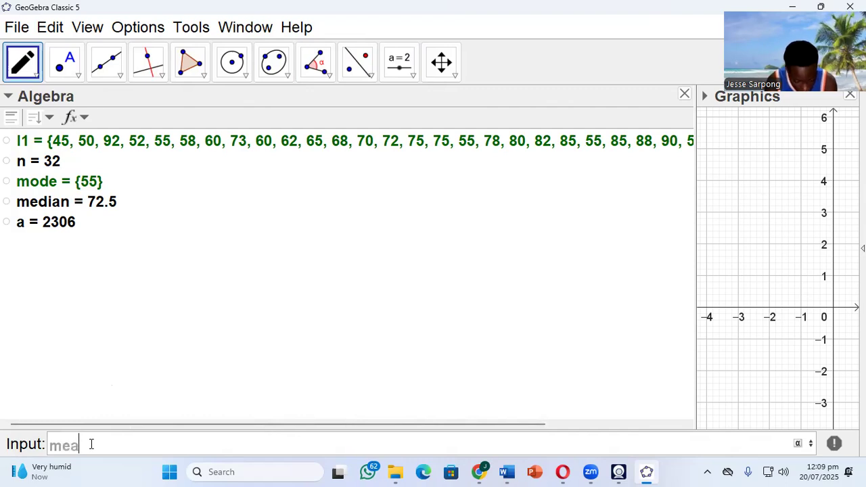
text(n)
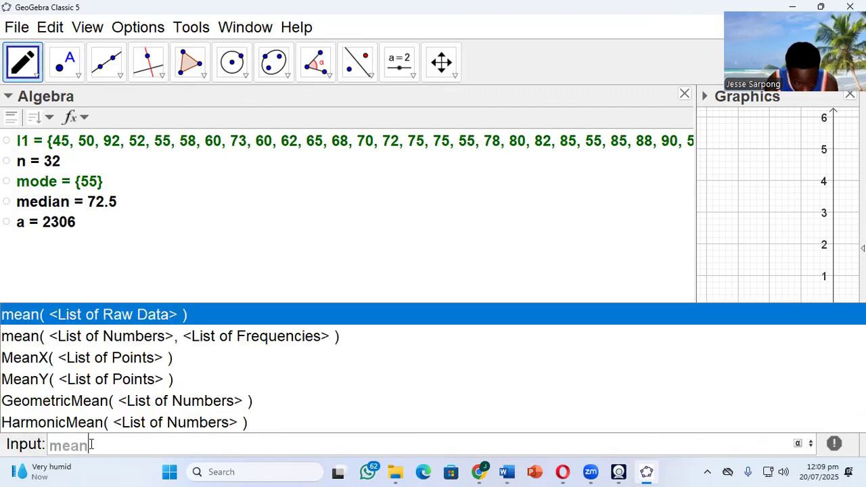
key(Escape)
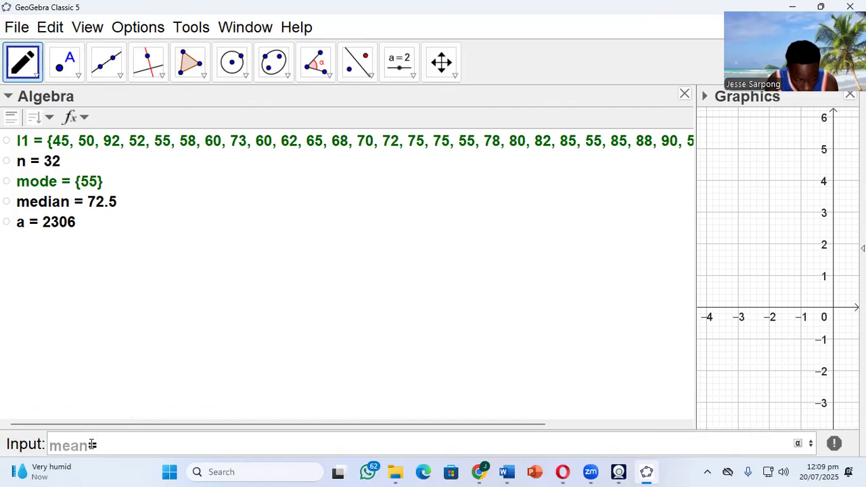
text(=a)
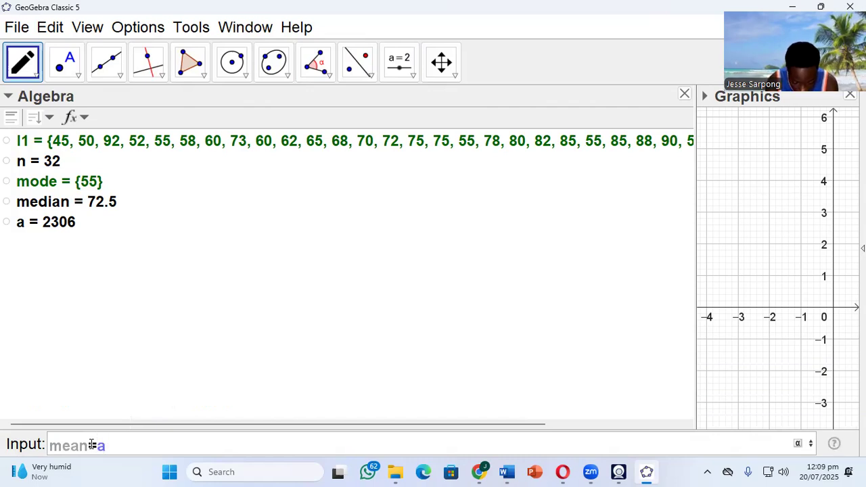
text(/m)
key(BackSpace)
text(n)
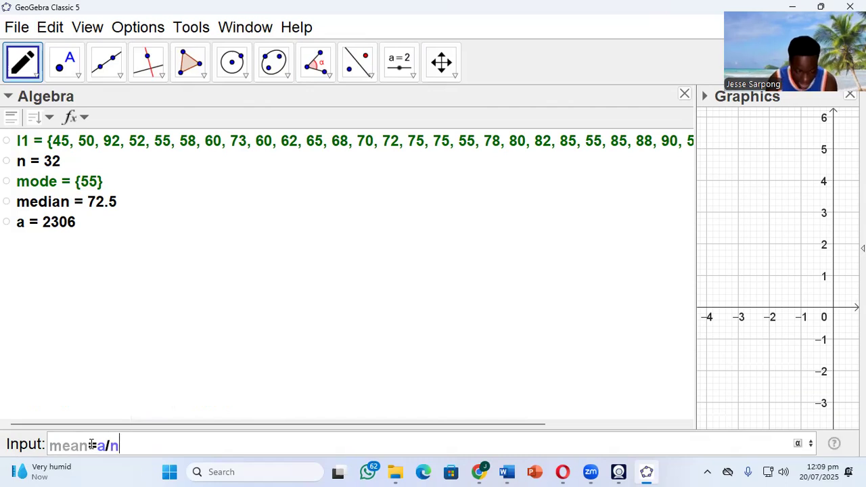
key(Return)
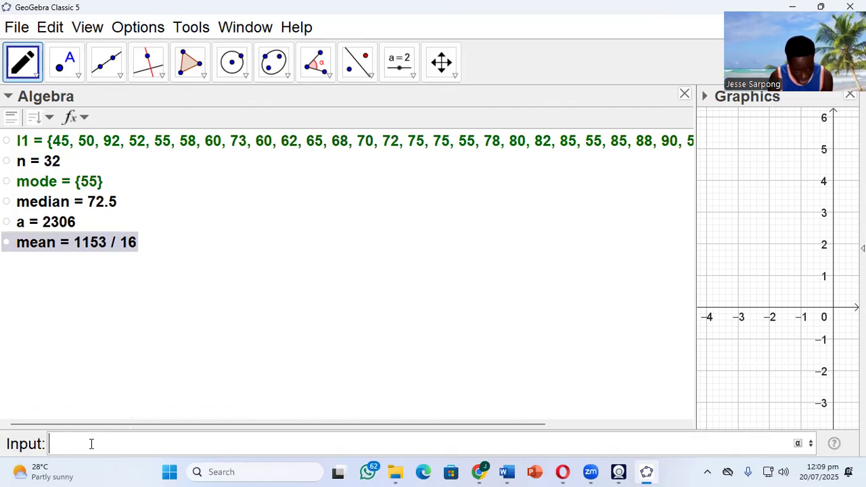
- Try to calculate the mean of the data list directly with mean(l1)
text(mean)
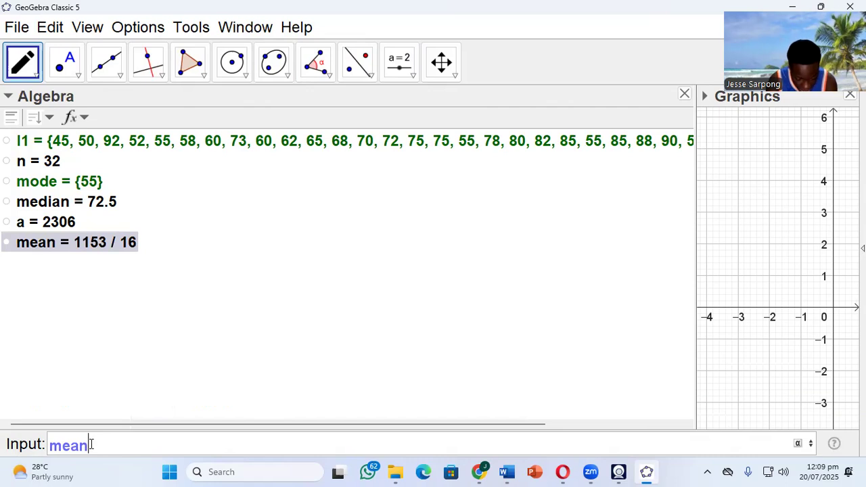
key(BackSpace)
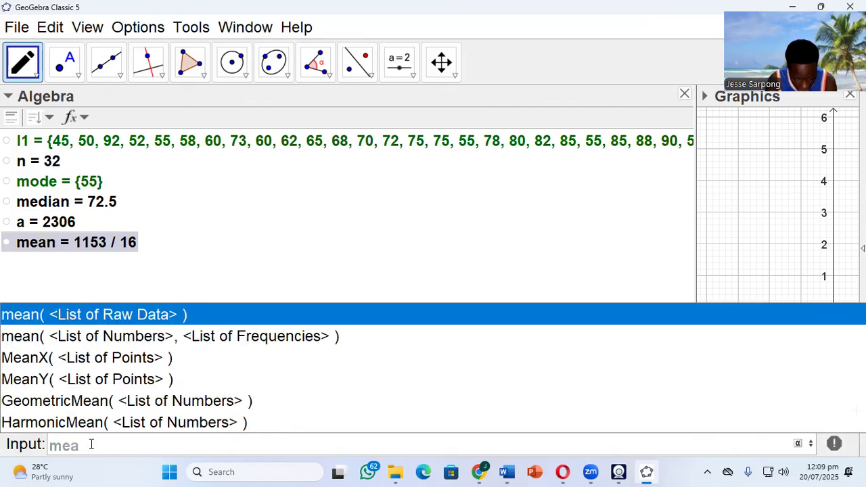
key(Return)
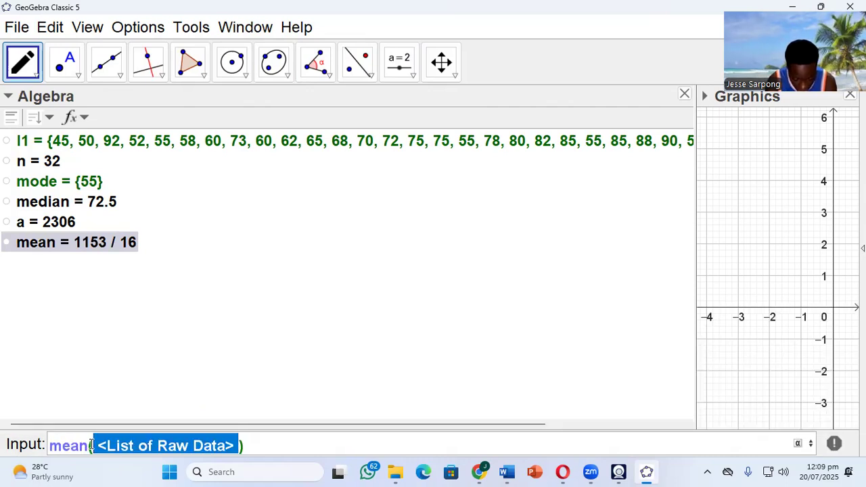
key(BackSpace)
text(l1)
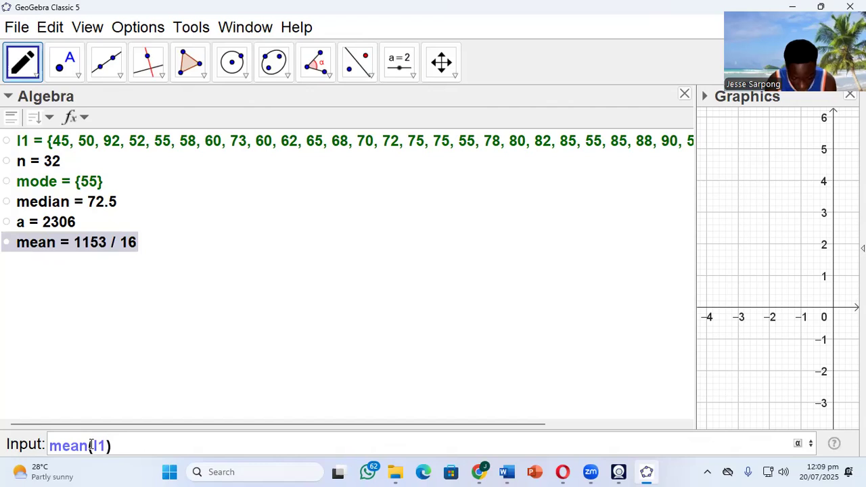
key(Return)
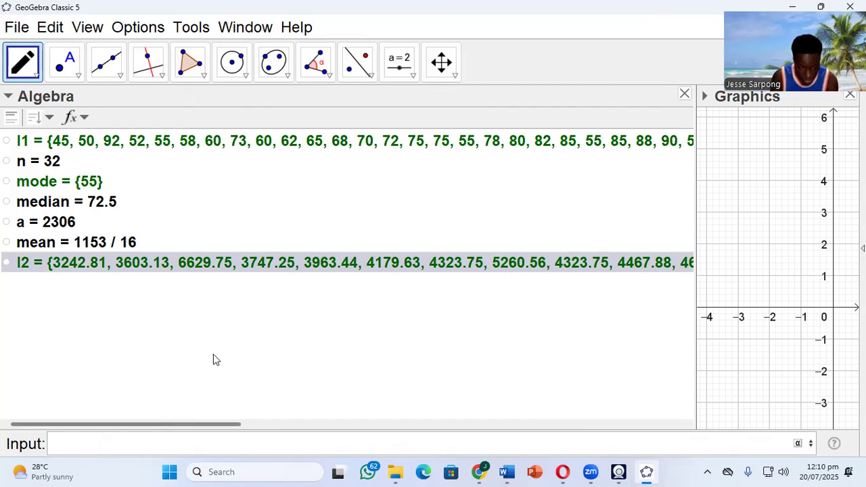
- Delete the list l2 and the mean value defined as a / n
scroll(236, 331, right, 5)
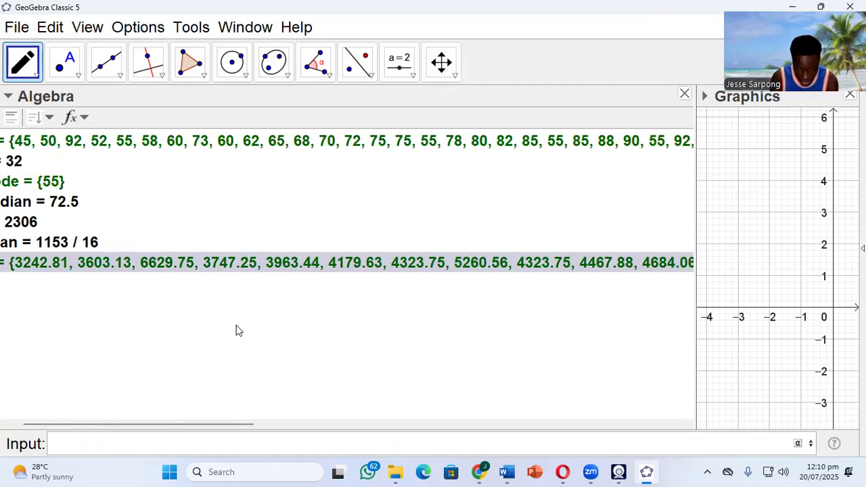
scroll(236, 331, right, 2)
scroll(236, 330, left, 8)
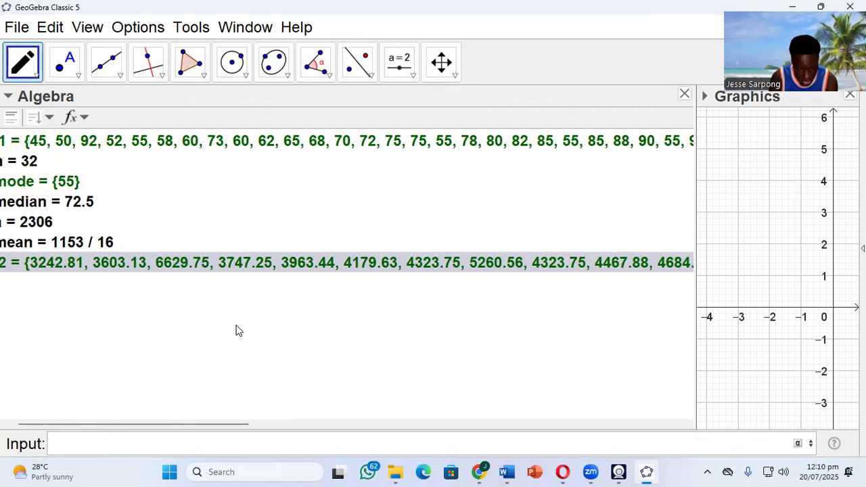
right_click(151, 264)
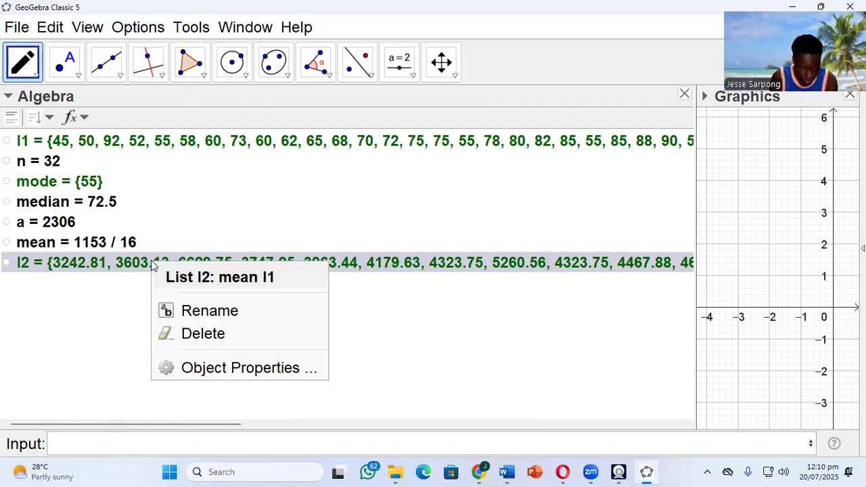
click(178, 339)
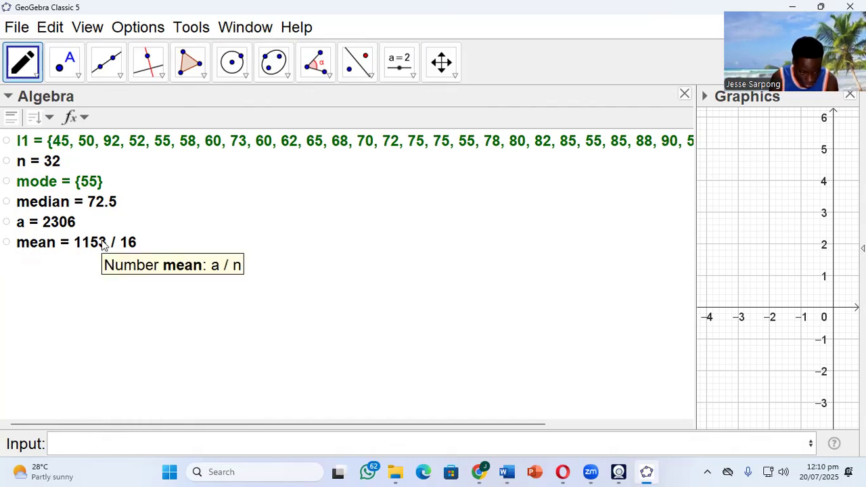
right_click(102, 245)
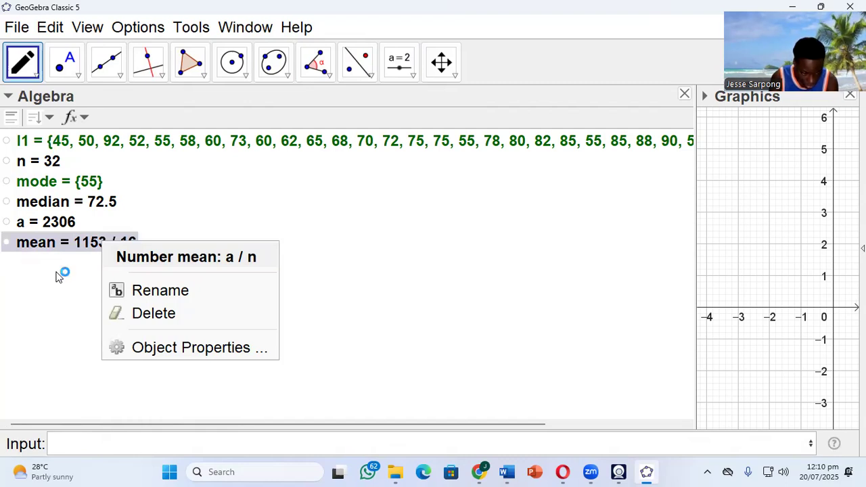
click(120, 312)
- Calculate the mean of the raw data list with the command mean(l1)
click(93, 447)
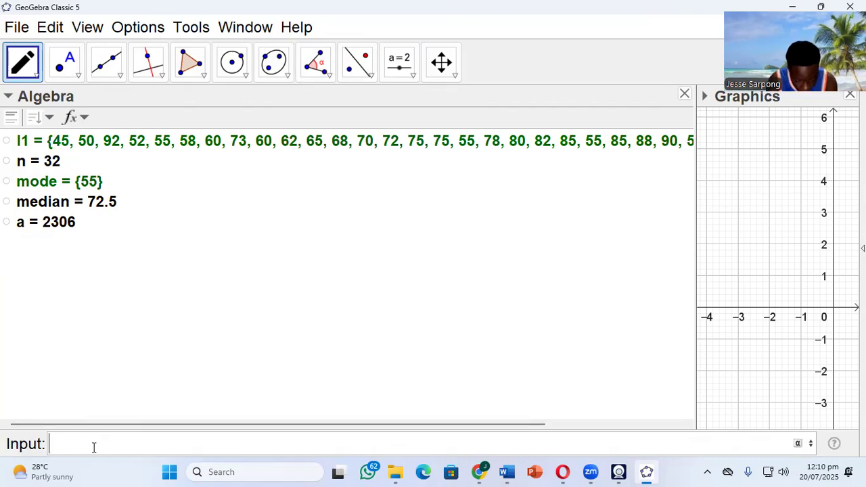
text(mean)
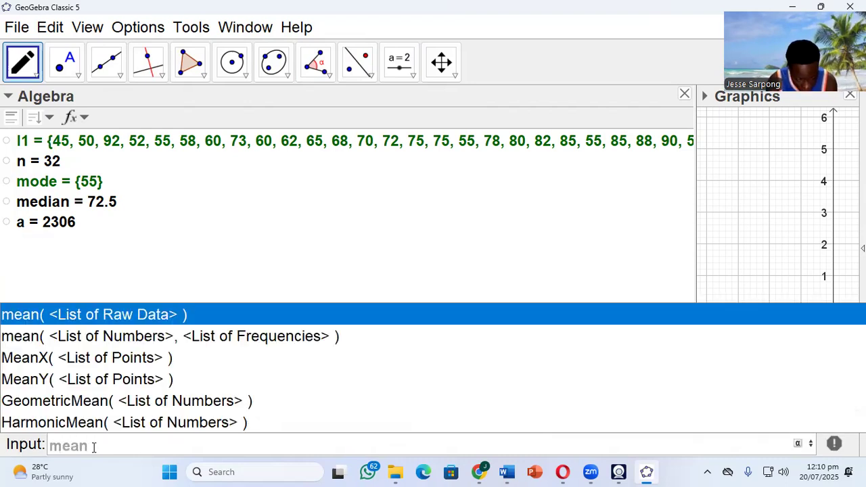
key(Return)
text(l1)
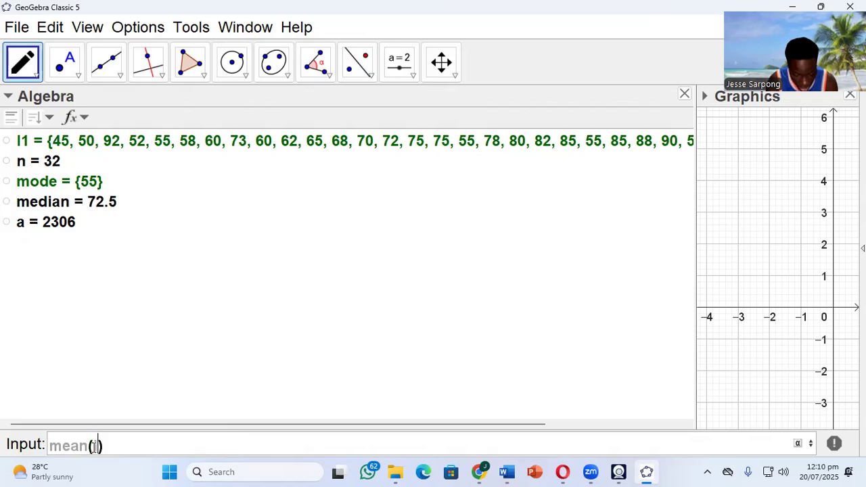
key(Return)
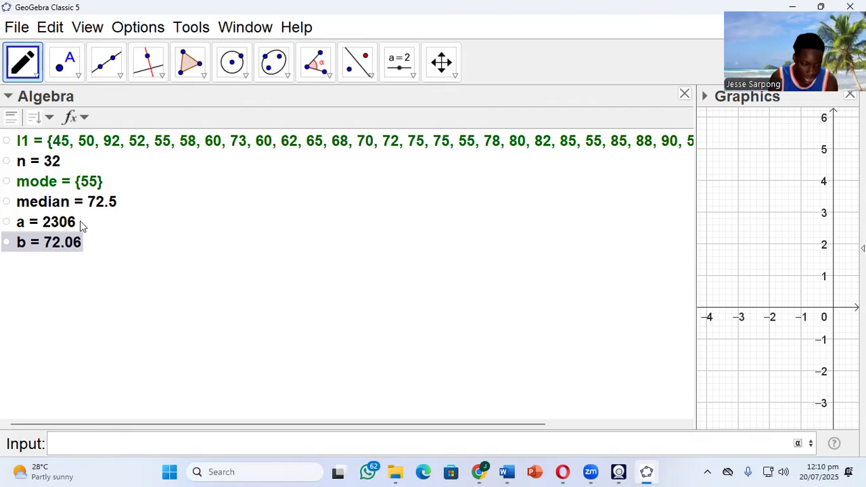
- Rename the number b, the result of mean(l1), as Mean
click(53, 239)
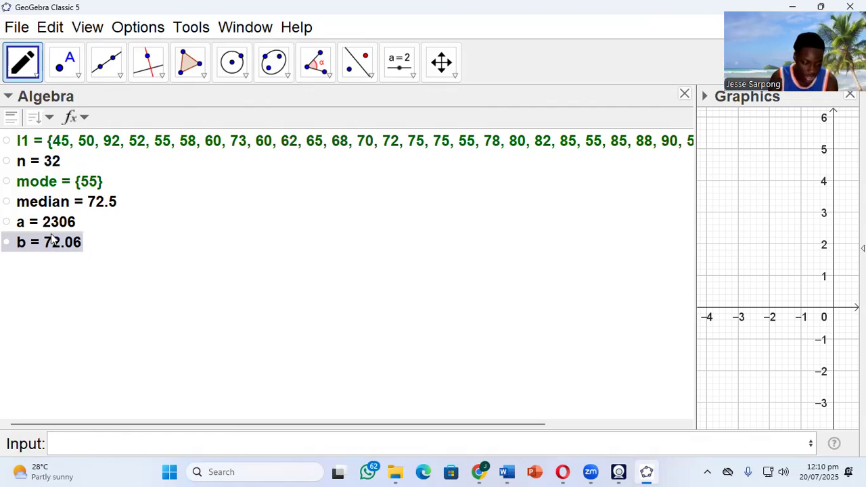
right_click(51, 244)
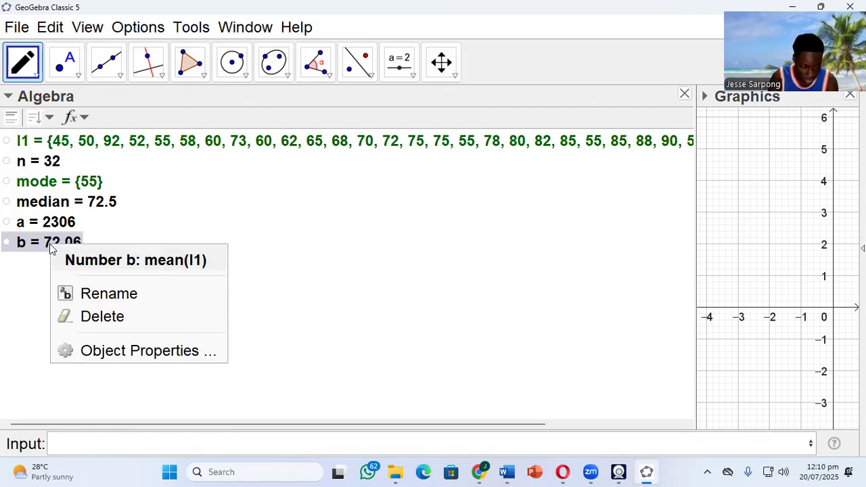
click(88, 295)
key(BackSpace)
text(m)
key(BackSpace)
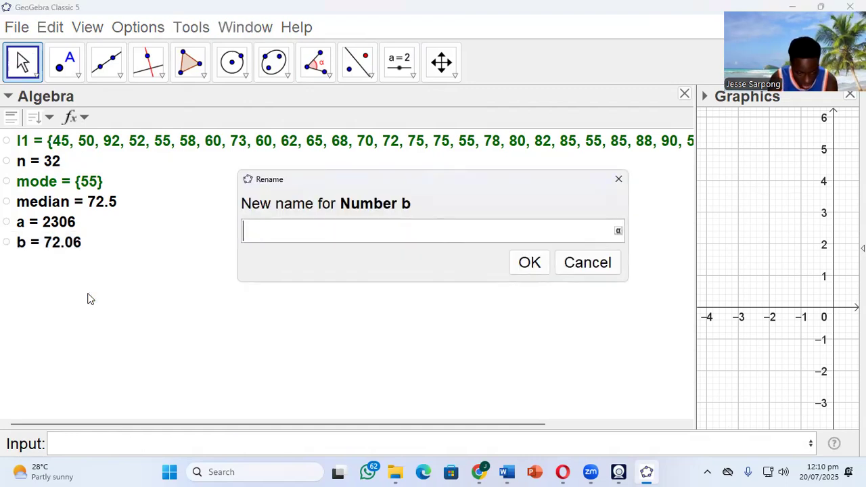
text(Mean)
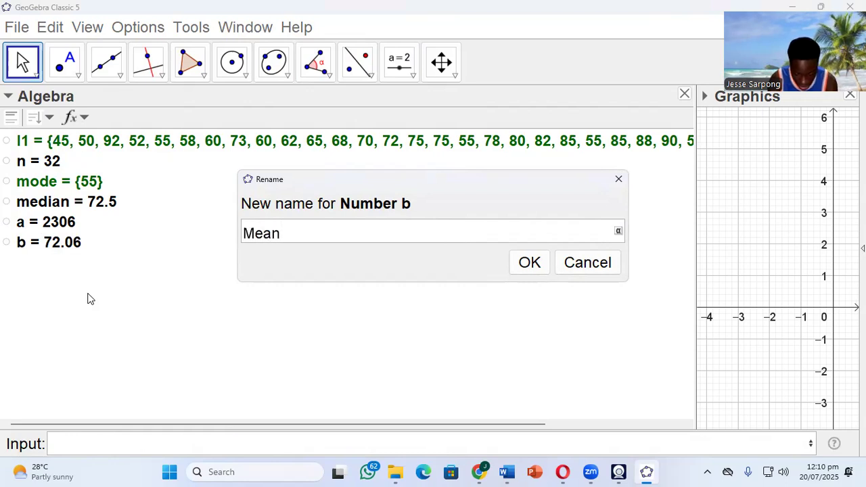
key(Return)
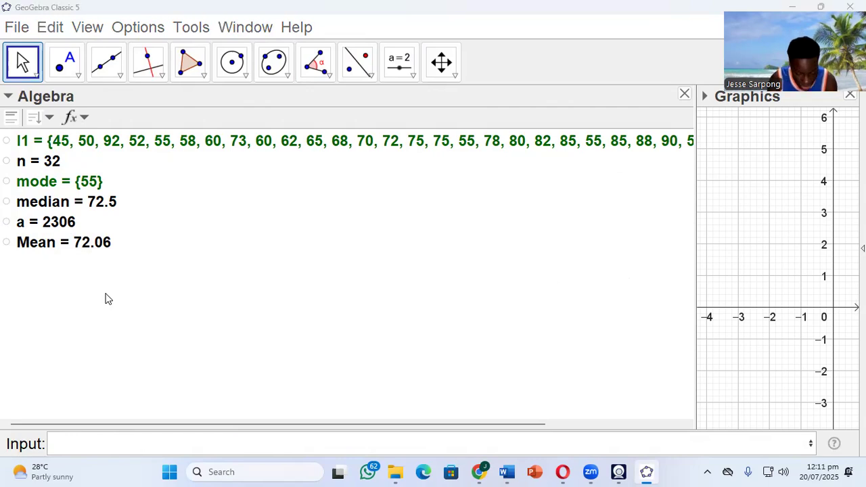
text(mean)
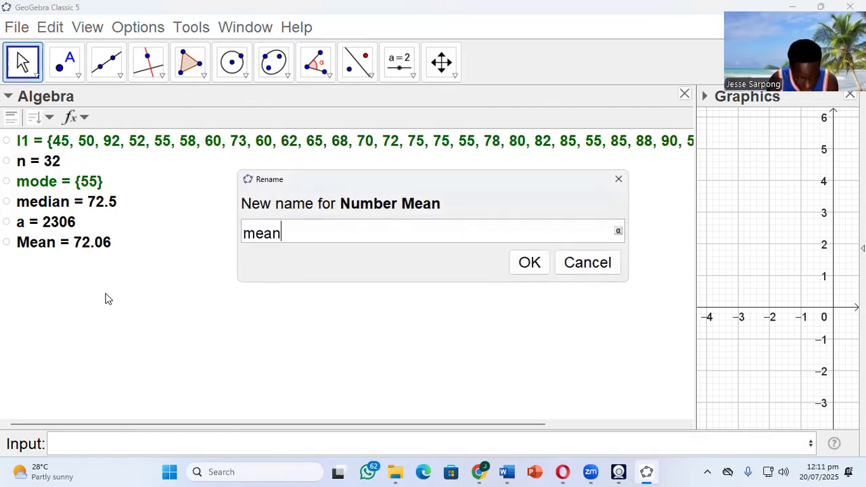
click(576, 268)
- Calculate the mean again from the sum and the number of entries by entering mean= 2306/32
click(130, 449)
text(mean)
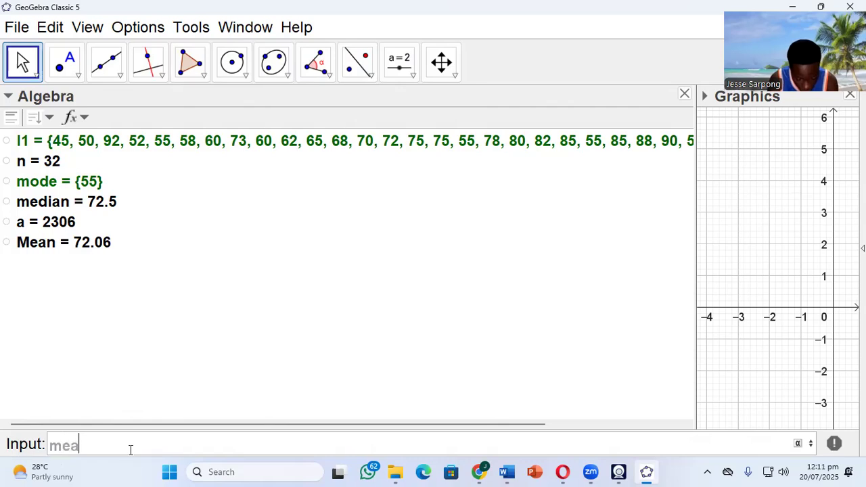
text(=)
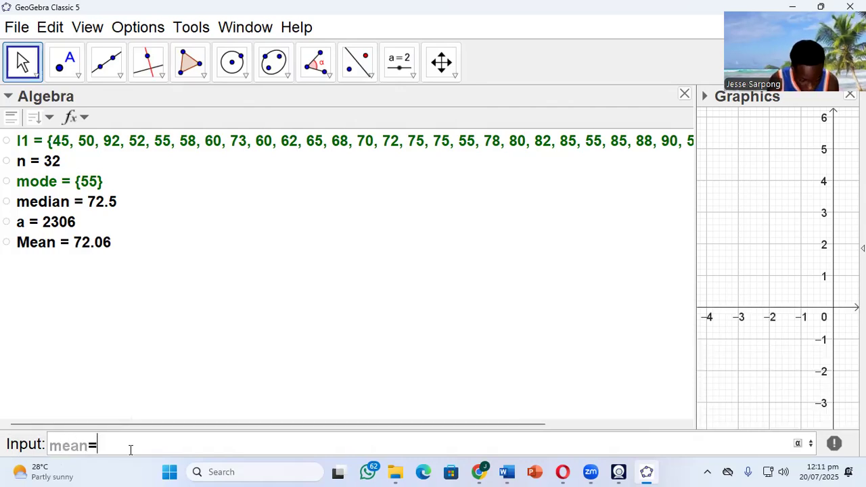
text(a)
key(BackSpace)
text(2)
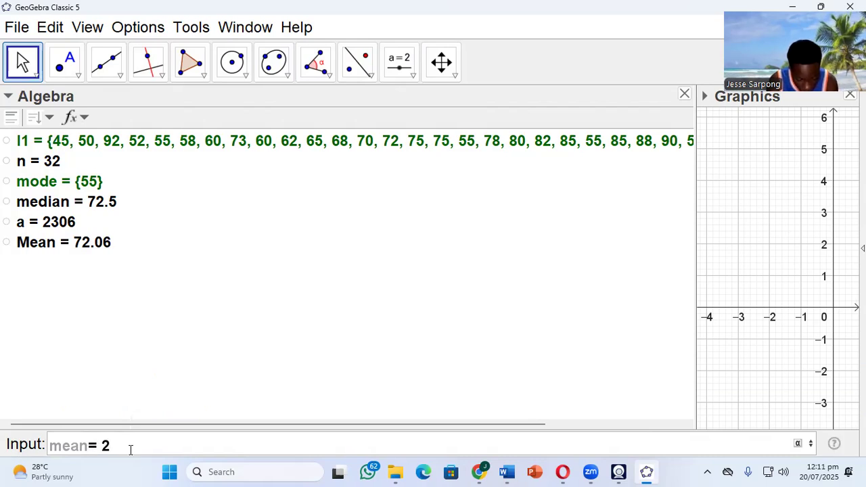
text(3)
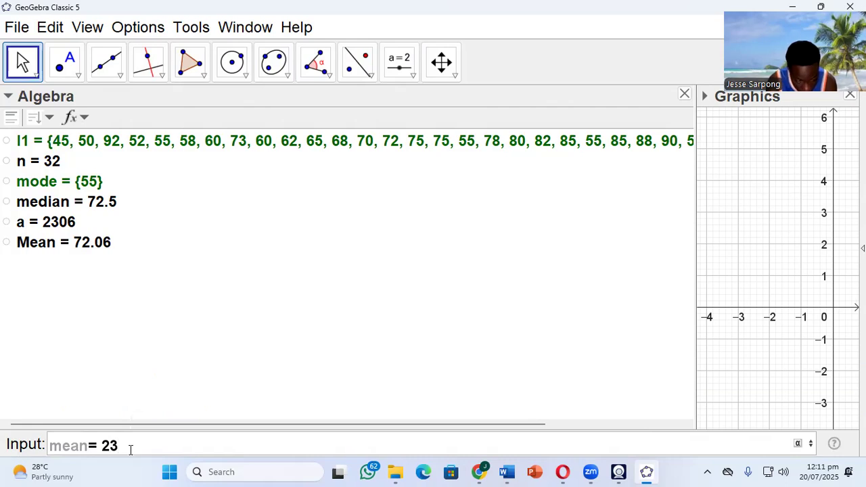
text(06)
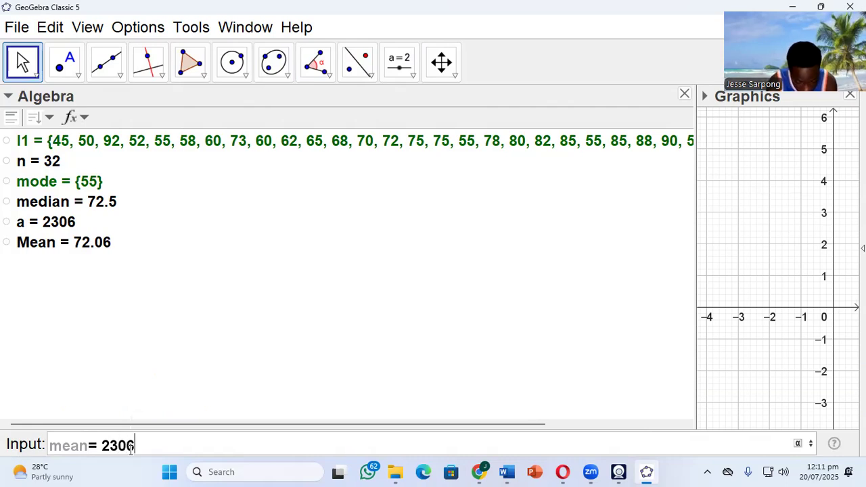
text(/)
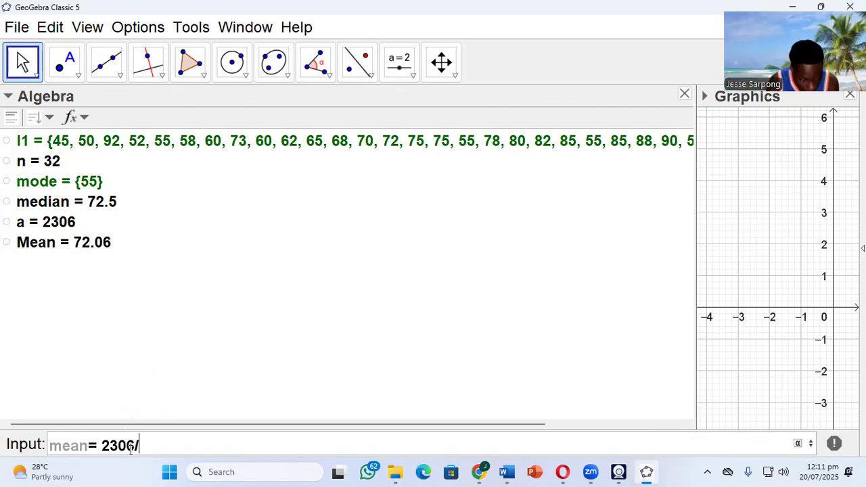
text(32)
key(Return)
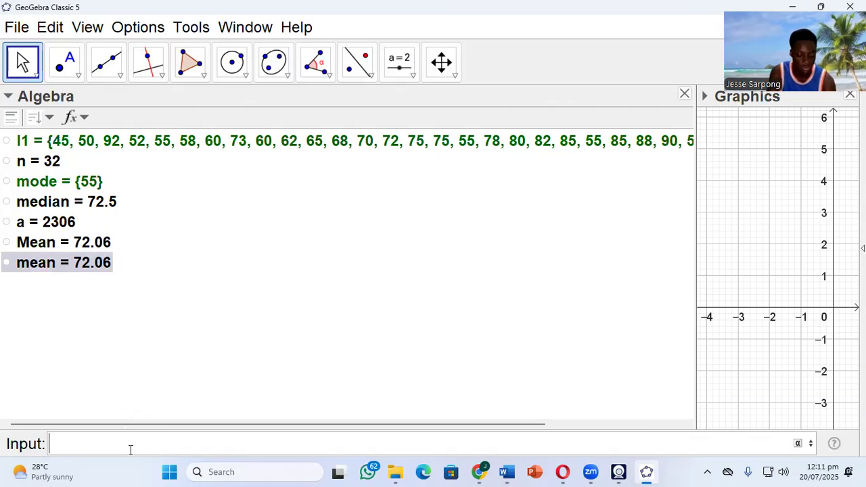
click(70, 444)
text(va)
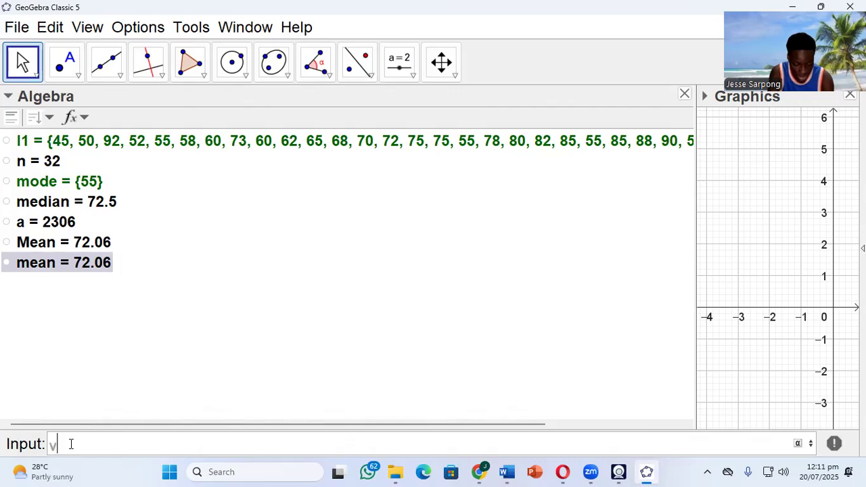
key(BackSpace)
key(BackSpace)
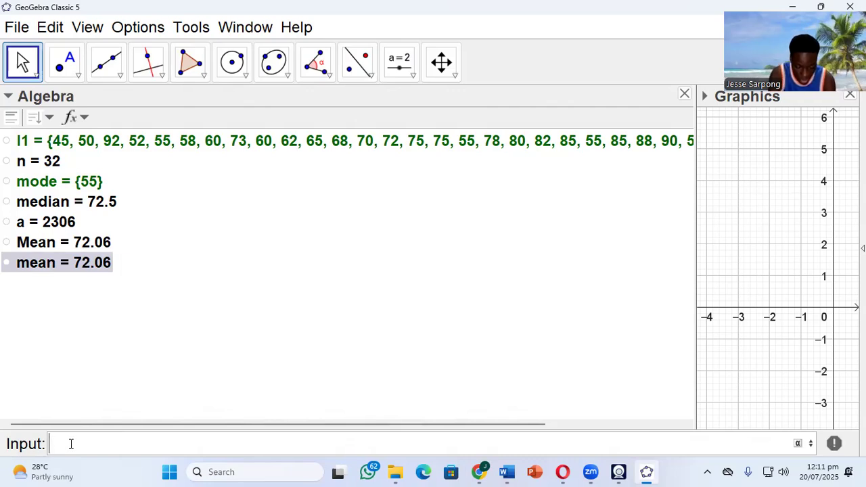
text(sta)
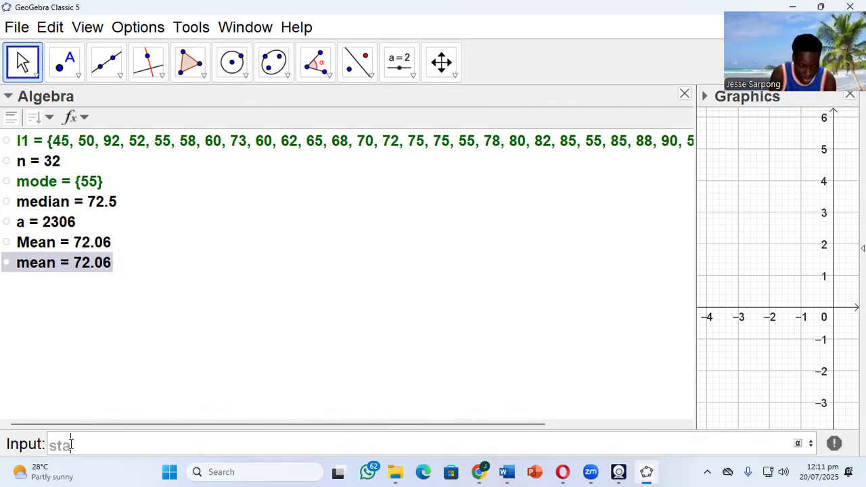
text(n)
key(BackSpace)
key(BackSpace)
key(BackSpace)
key(BackSpace)
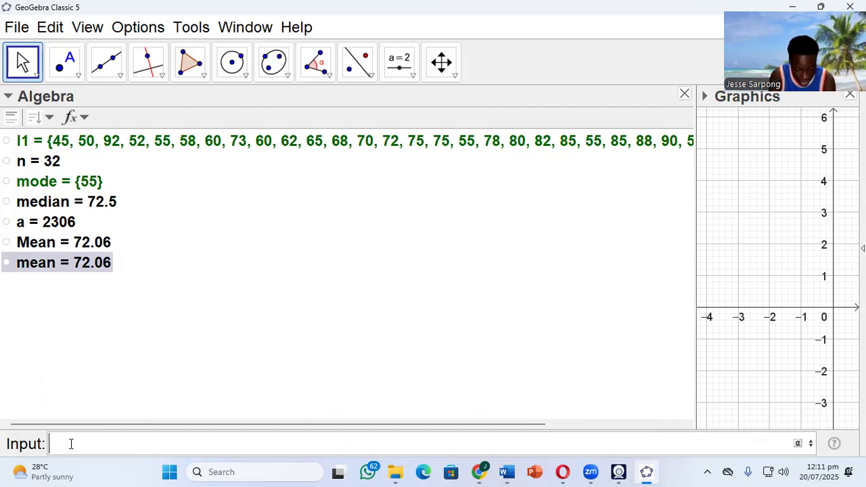
- Calculate the variance of the raw data list with Variance(l1)
text(var)
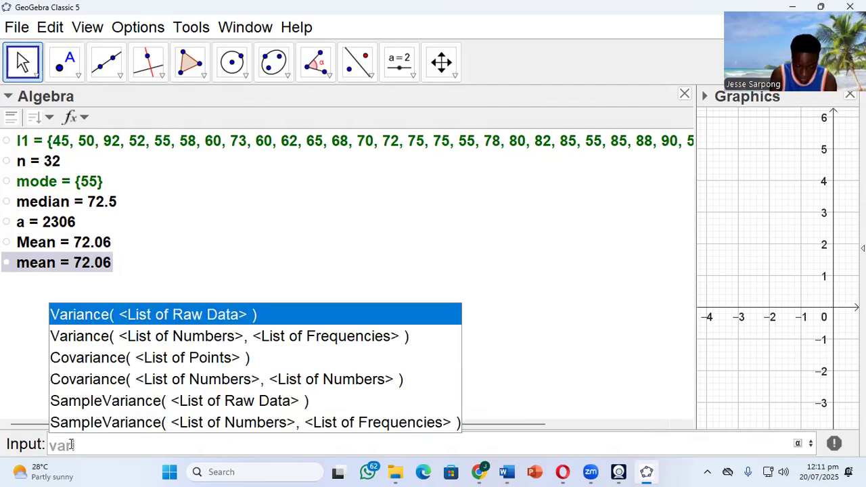
key(Return)
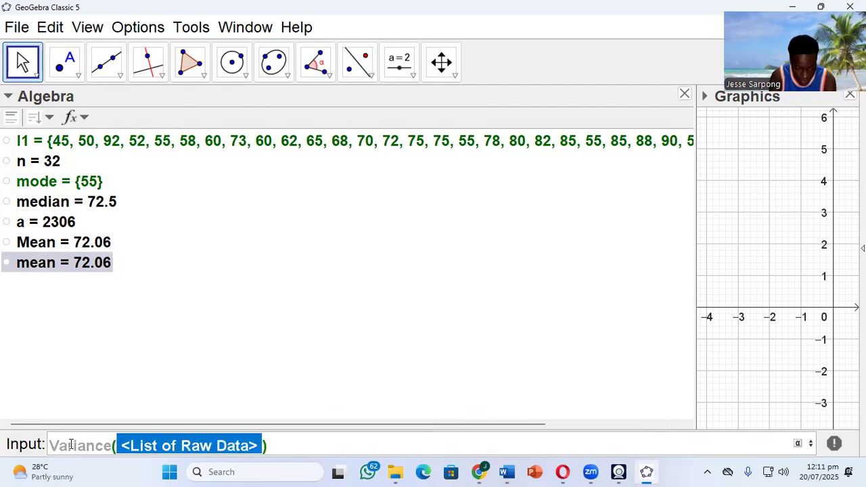
text(l1)
key(Return)
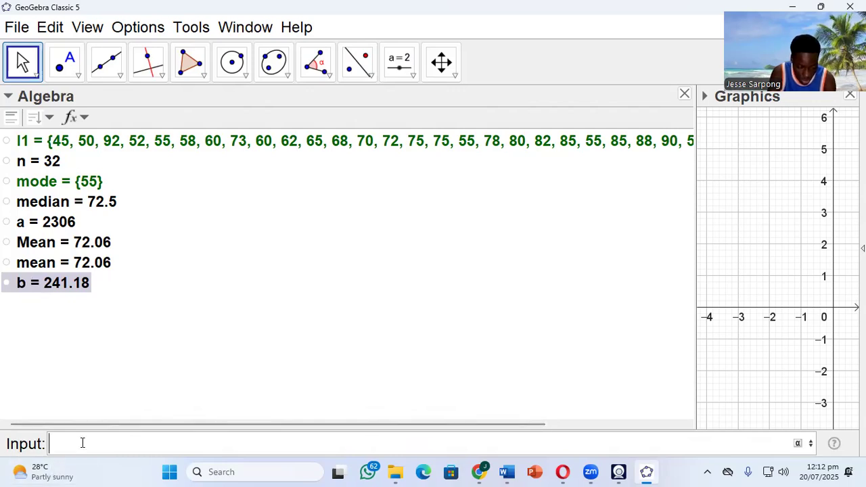
- Look through the commands suggested for "squ" to find a square-root function
text(sq)
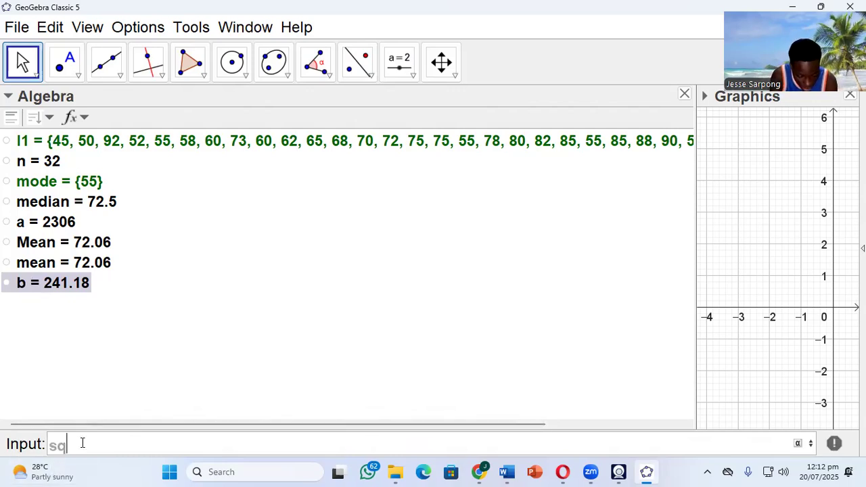
text(u)
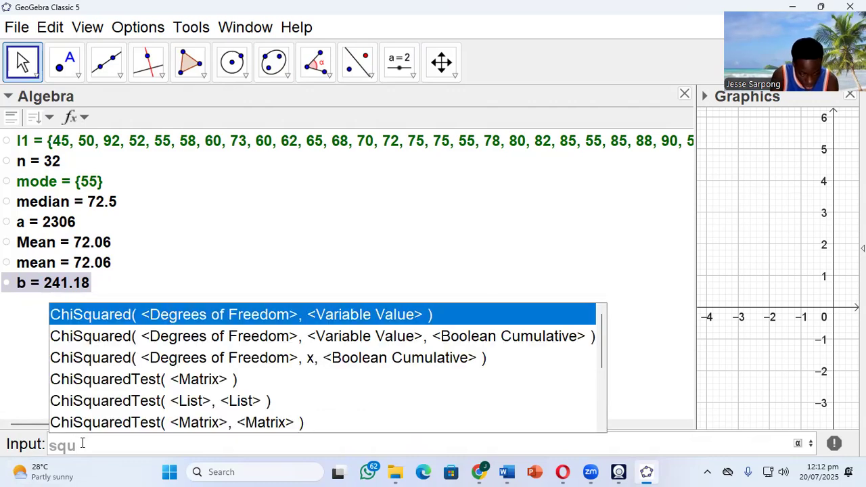
key(Down)
key(Down)
key(Down)
key(Down)
key(Down)
key(Down)
key(Down)
key(Down)
key(Down)
key(Down)
key(Down)
key(Down)
key(Down)
key(Down)
key(Down)
key(Down)
key(Down)
key(Down)
key(Down)
key(Down)
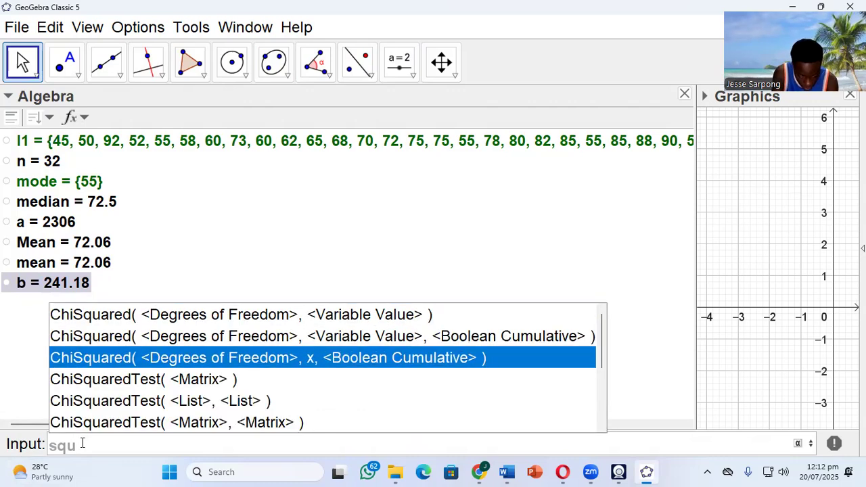
key(Up)
key(Up)
key(Up)
key(Up)
key(Up)
key(Up)
key(Up)
key(Up)
key(Up)
key(Up)
key(Up)
key(Up)
key(Up)
key(Up)
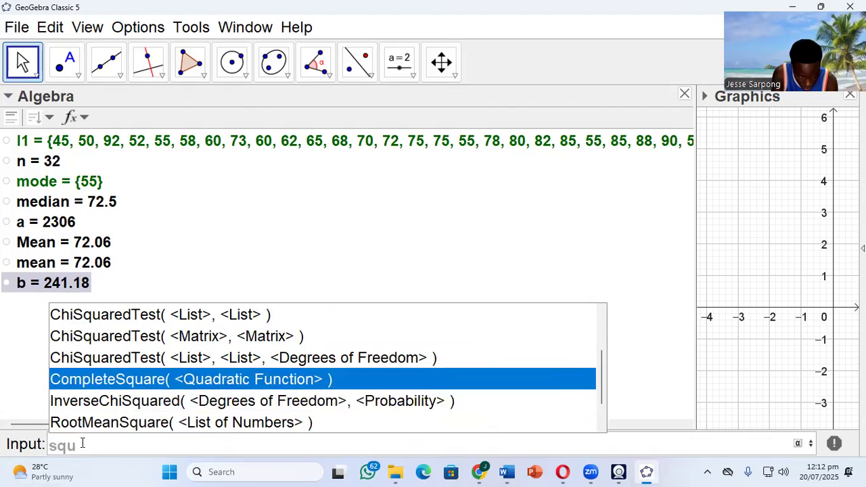
key(Down)
key(Down)
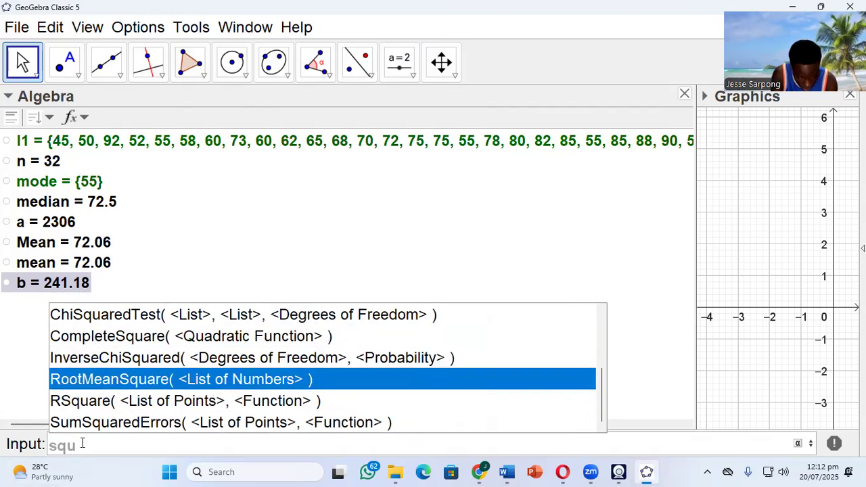
key(Down)
key(Down)
key(Up)
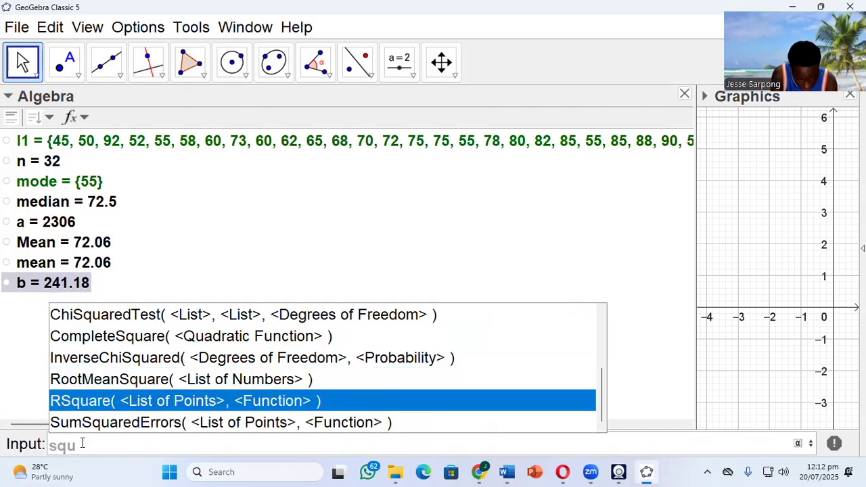
key(Down)
key(Down)
key(Down)
key(Down)
key(Down)
key(Down)
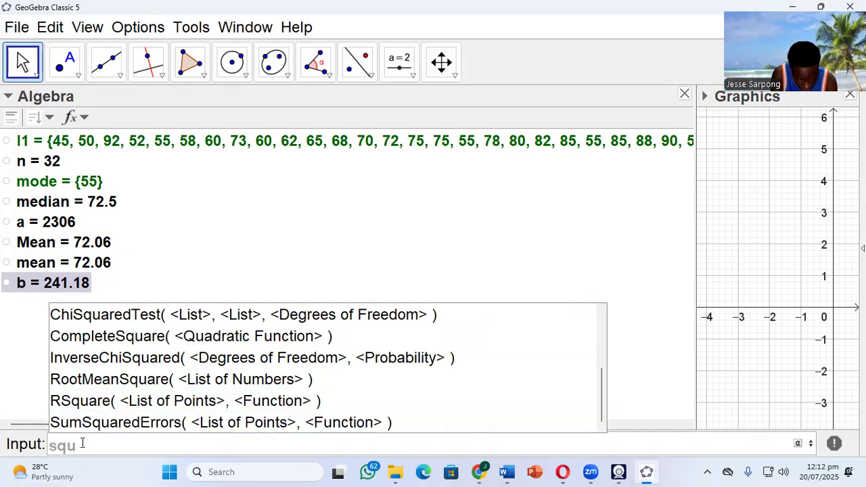
key(Up)
key(Up)
key(Up)
key(Up)
key(Up)
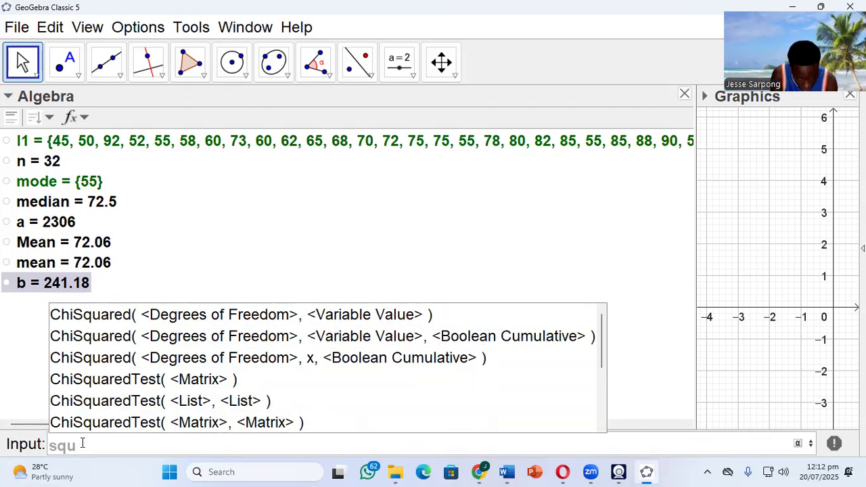
key(BackSpace)
key(BackSpace)
key(BackSpace)
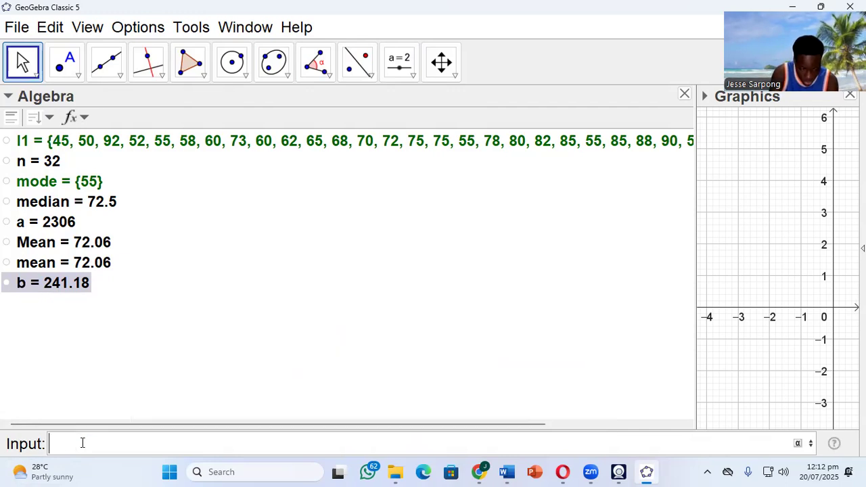
- Look for a square-root sign among the special symbols and on the virtual keyboard's character and number layouts
click(798, 444)
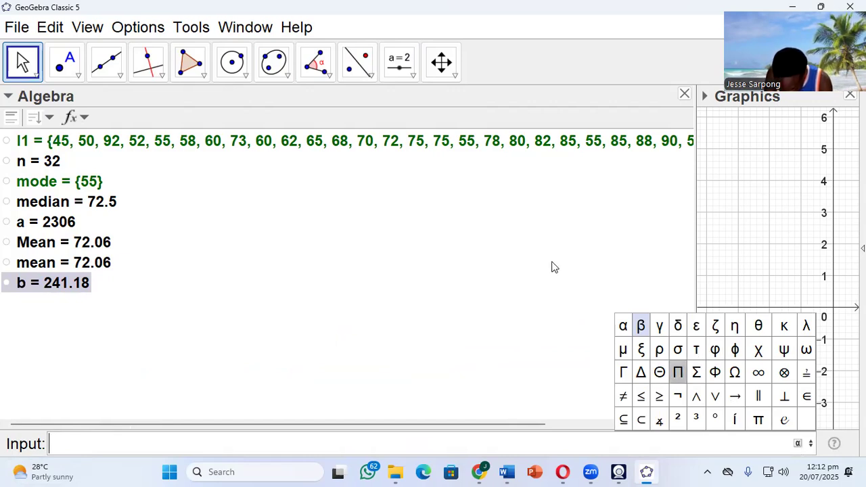
click(489, 268)
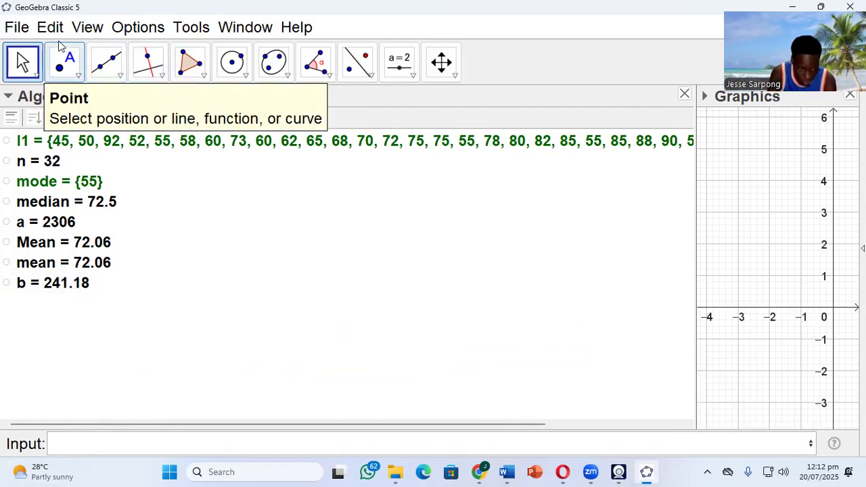
click(80, 32)
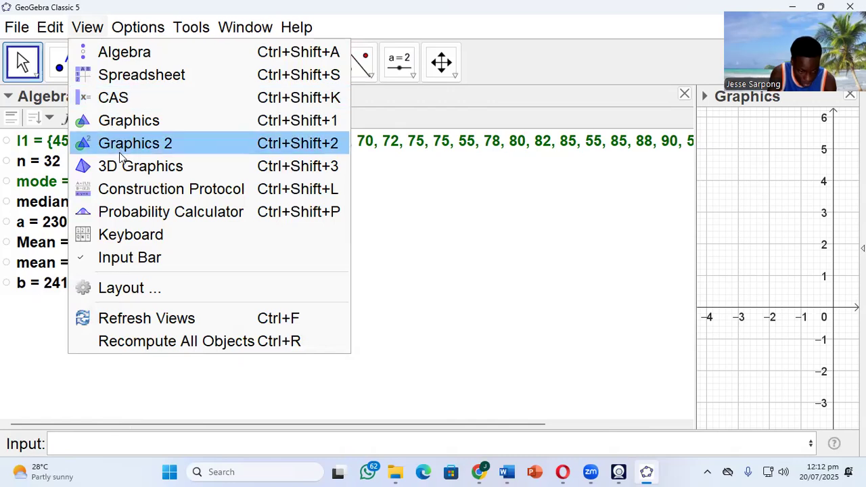
click(135, 237)
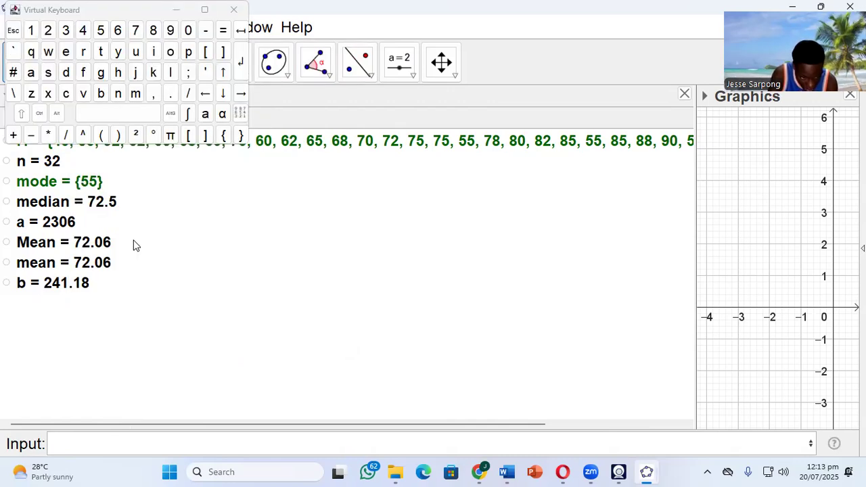
click(239, 115)
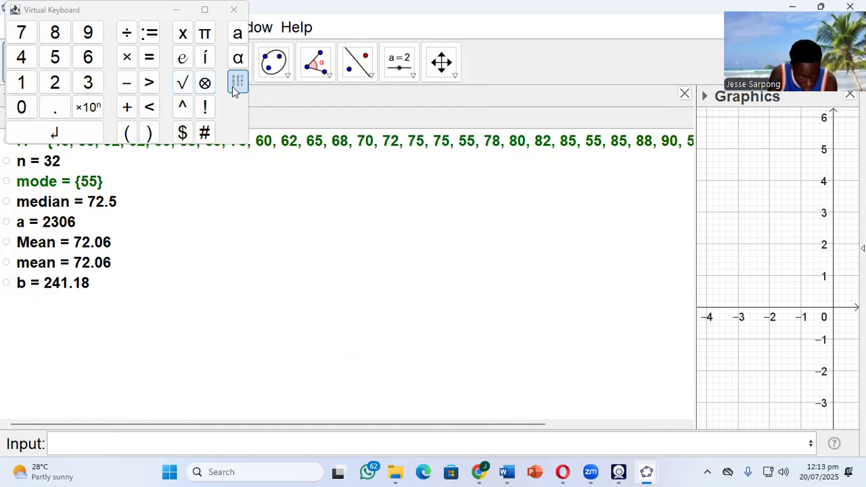
click(239, 84)
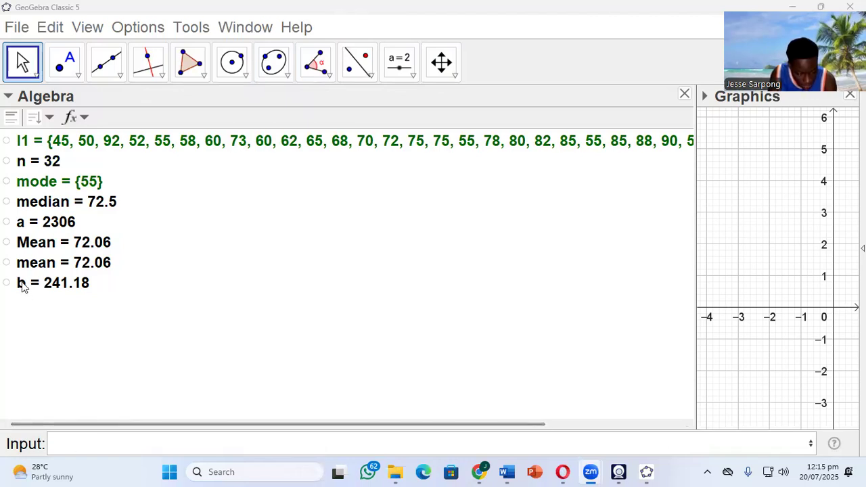
- Calculate the standard deviation as the square root of the variance b by entering SD= sqrt(b)
click(113, 448)
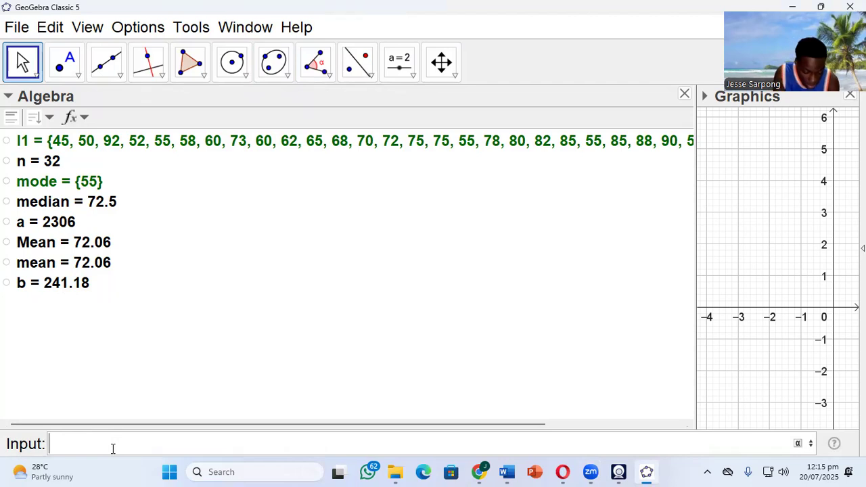
text(SD)
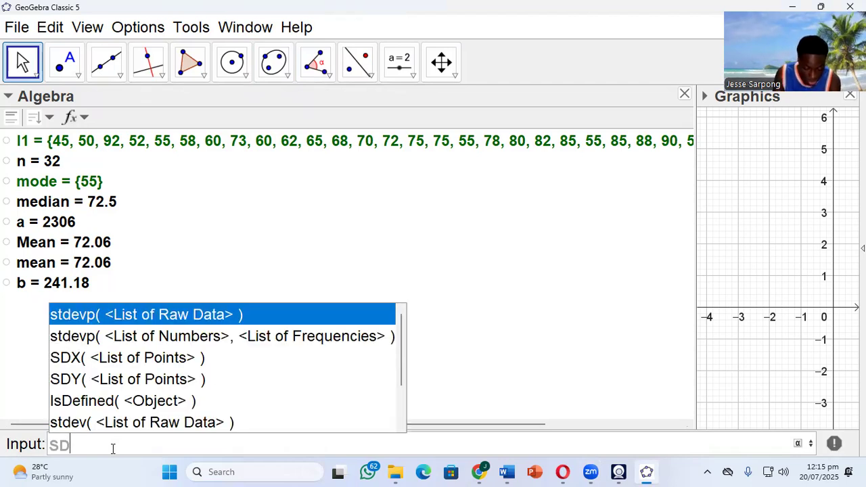
key(Escape)
text(=)
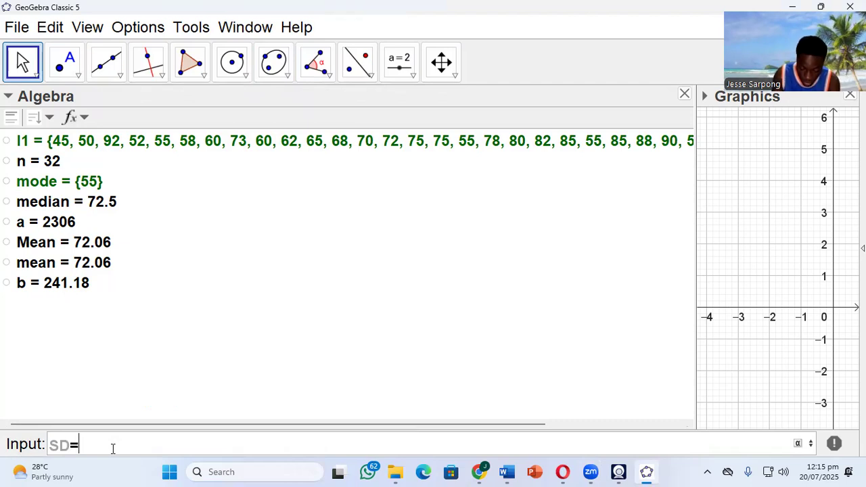
text( s)
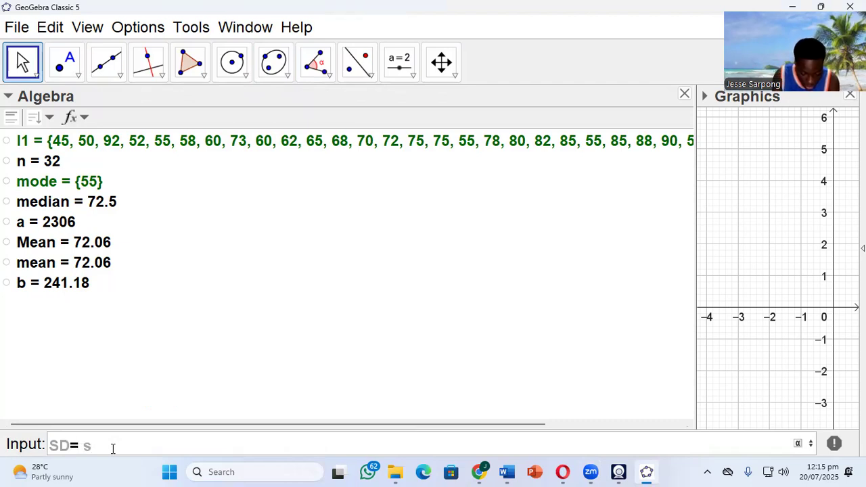
text(q)
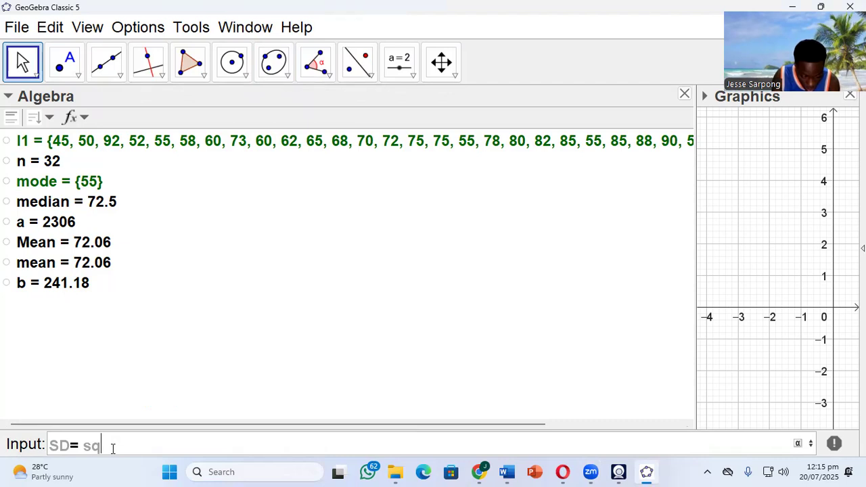
text(u)
key(Escape)
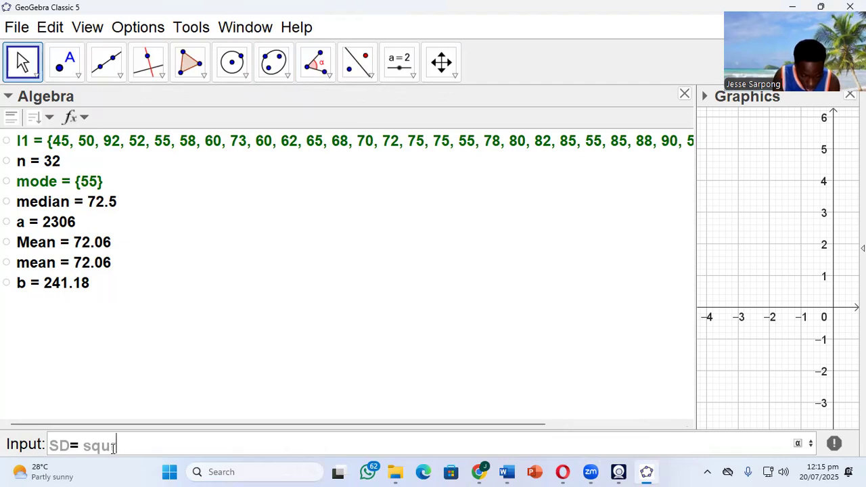
key(BackSpace)
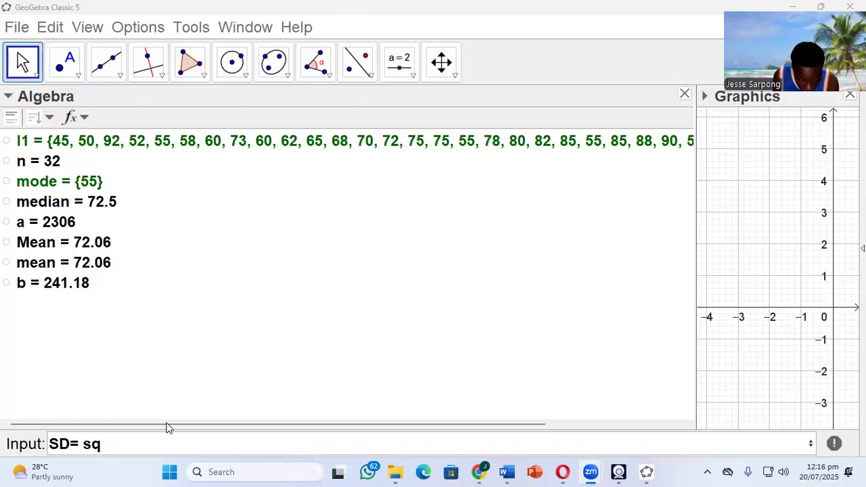
click(132, 445)
text(rt)
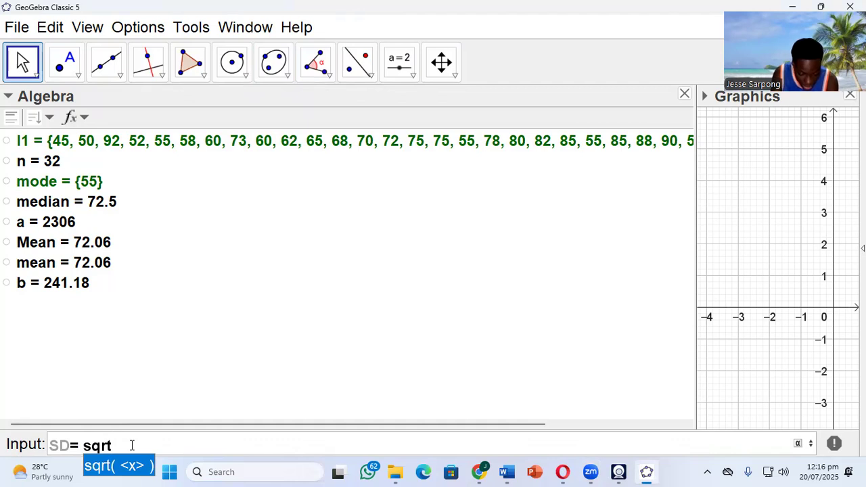
text((b)
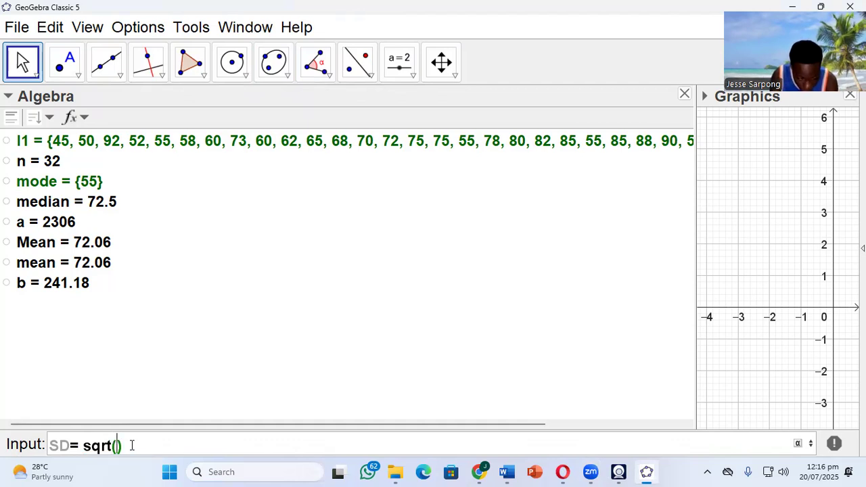
key(Return)
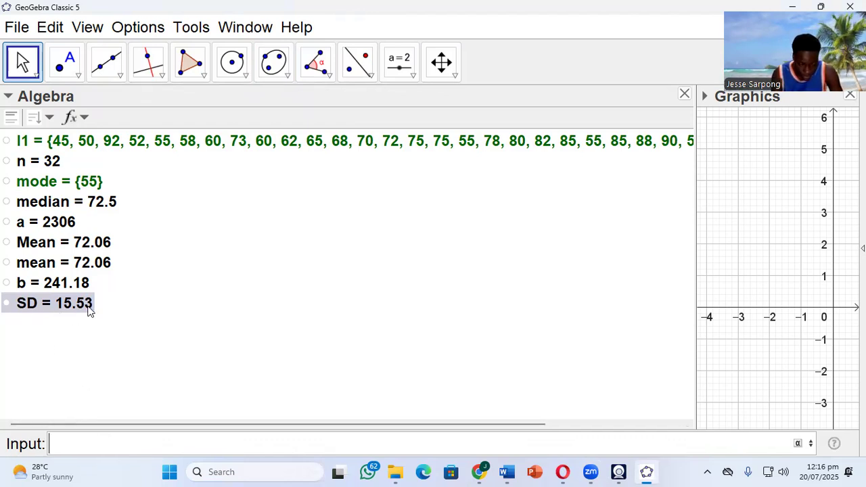
text(dev)
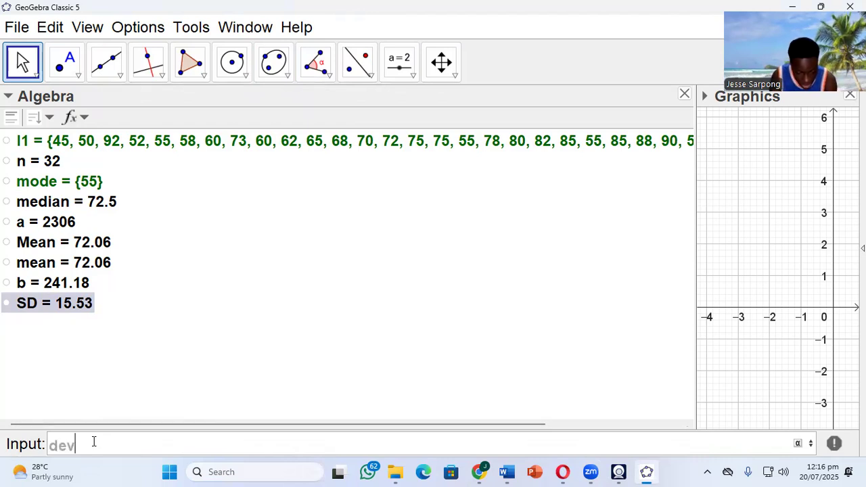
text(ian)
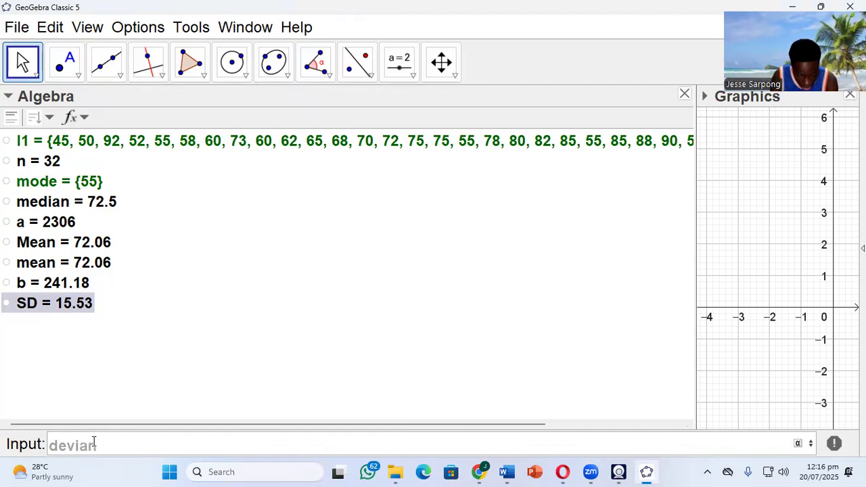
text(ip)
key(BackSpace)
key(BackSpace)
key(BackSpace)
key(BackSpace)
key(BackSpace)
key(BackSpace)
key(BackSpace)
key(BackSpace)
key(BackSpace)
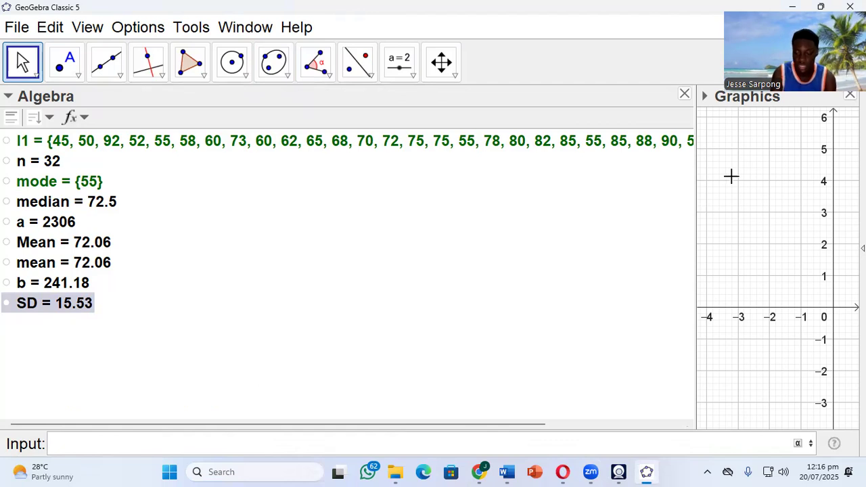
- Close the Graphics view and show the Spreadsheet view beside the algebra objects
click(850, 94)
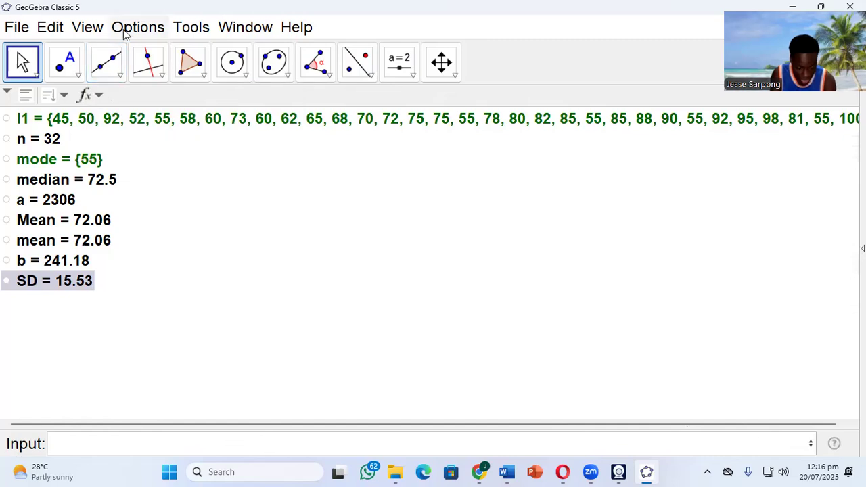
click(101, 32)
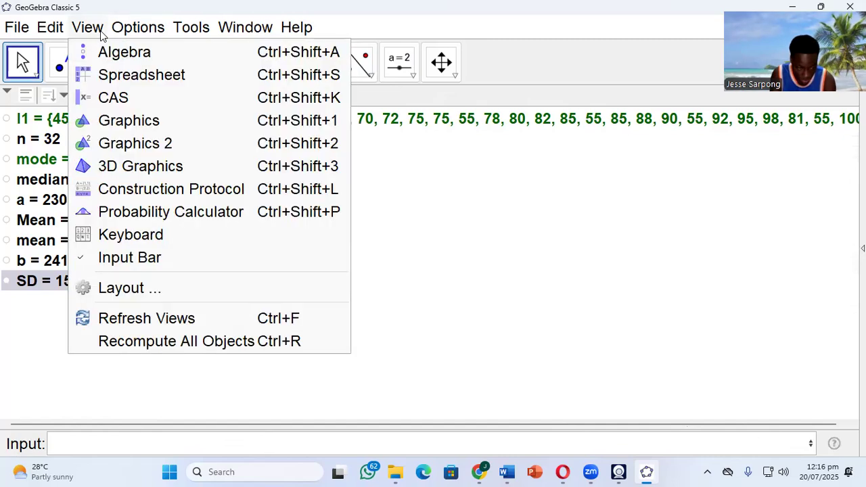
click(149, 85)
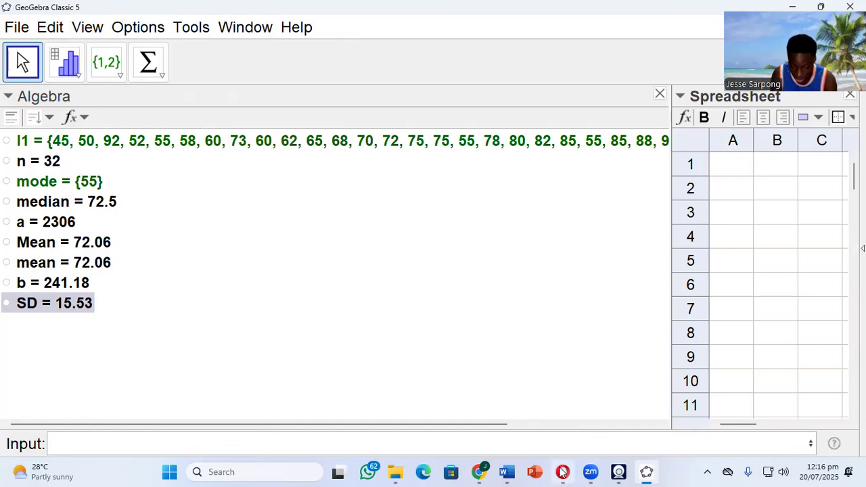
- Copy the vertical list of scores from 45 to 100 in the Word document into spreadsheet column A, starting at cell A1
click(507, 472)
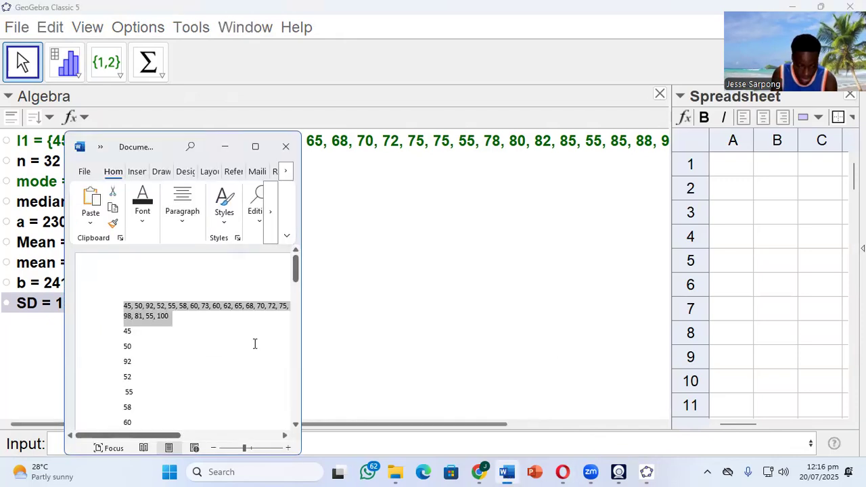
click(124, 335)
drag(124, 336, 138, 292)
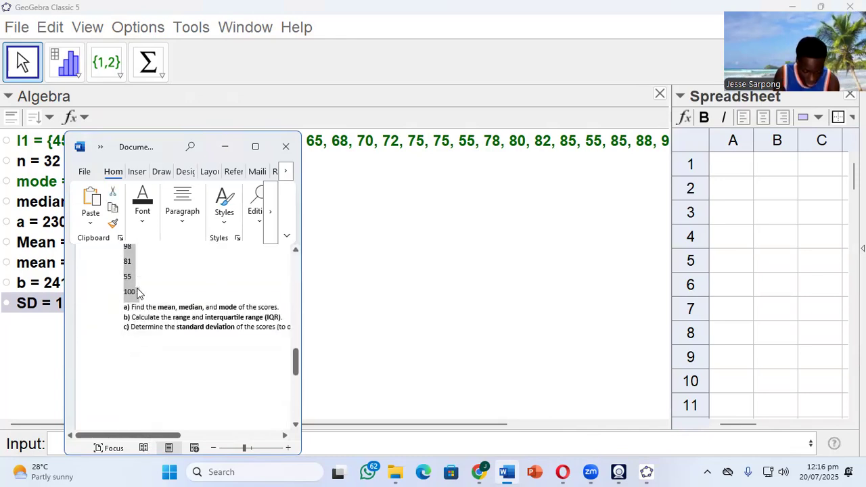
click(762, 273)
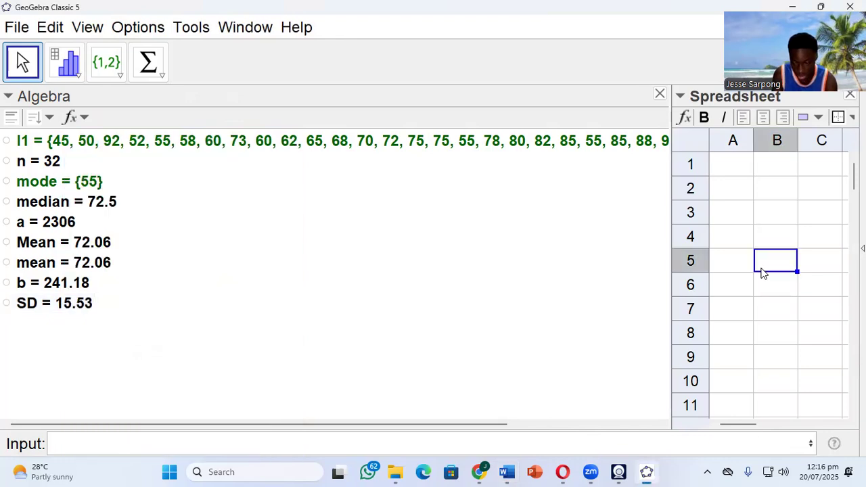
click(733, 170)
key(ctrl+v)
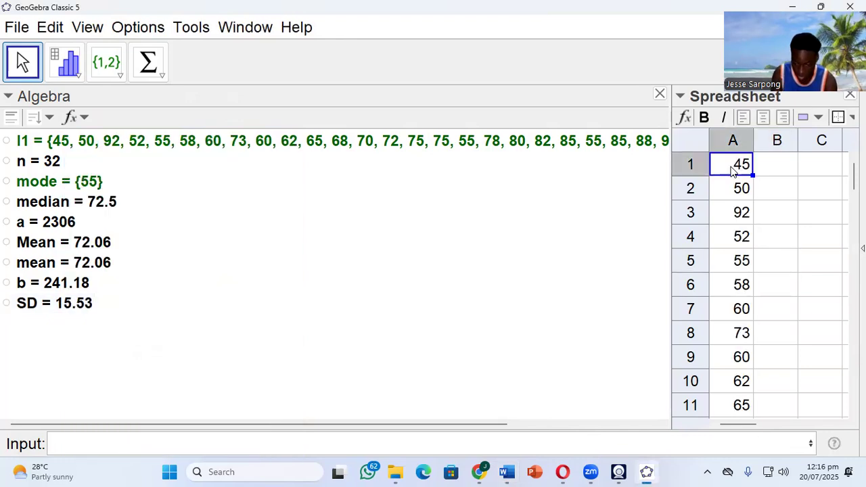
- Run a One Variable Analysis on the scores in A1:A32 and enlarge the Data Analysis view beside the spreadsheet
drag(760, 171, 727, 337)
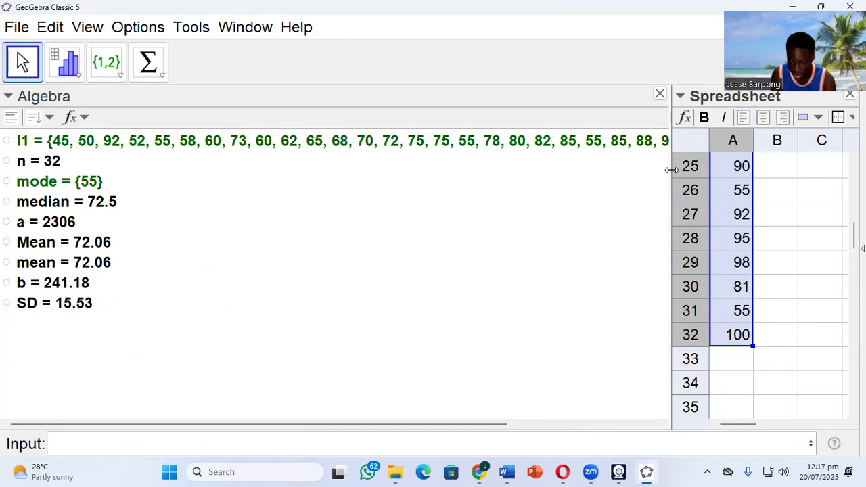
drag(667, 175, 230, 184)
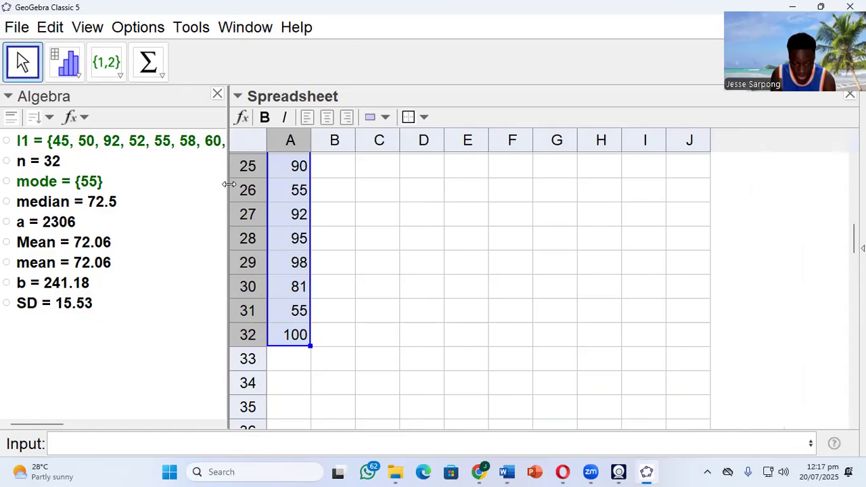
click(384, 118)
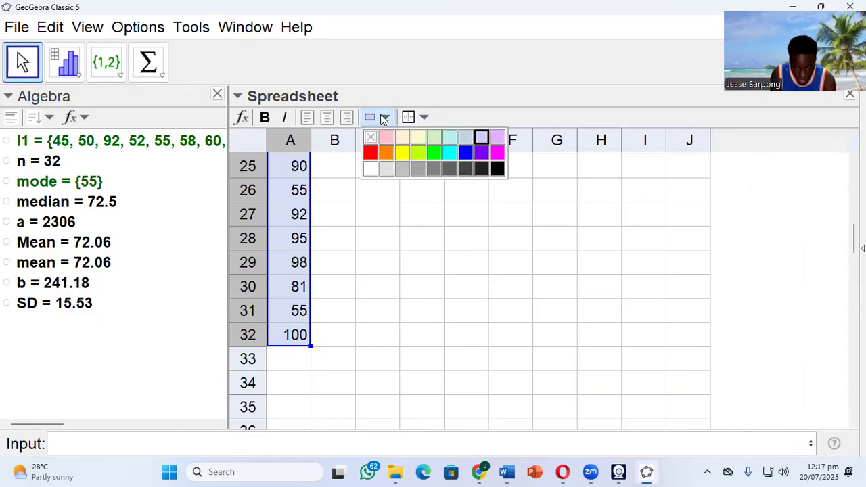
click(75, 61)
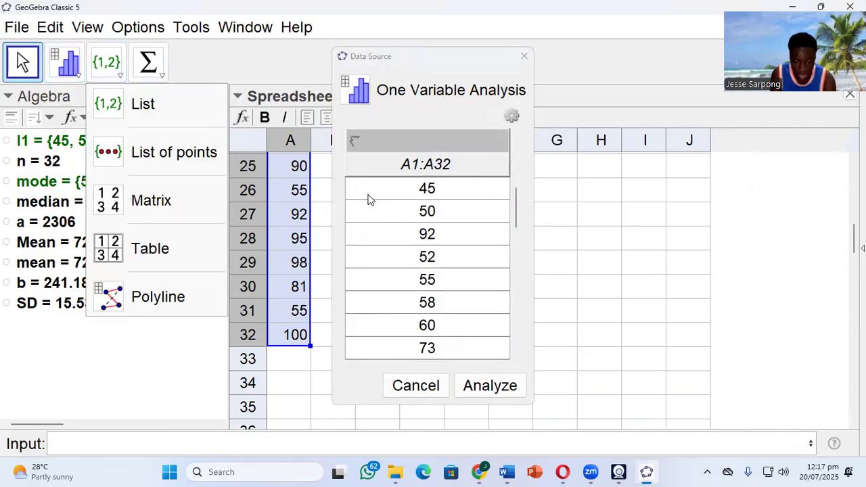
click(484, 387)
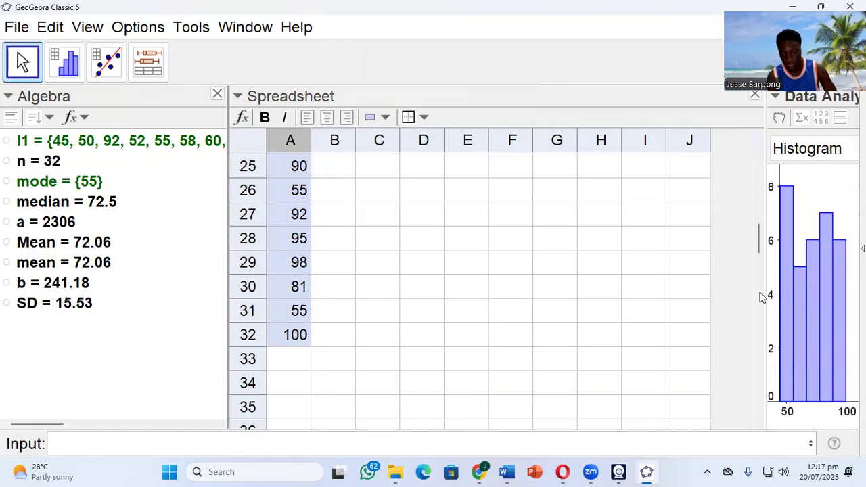
drag(764, 289, 405, 304)
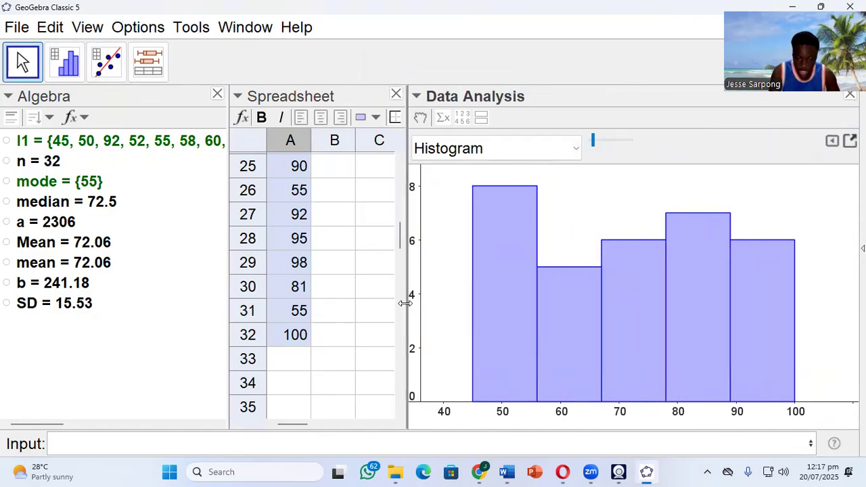
- Show the summary statistics next to the histogram and widen the Data Analysis view so their values are readable
click(469, 121)
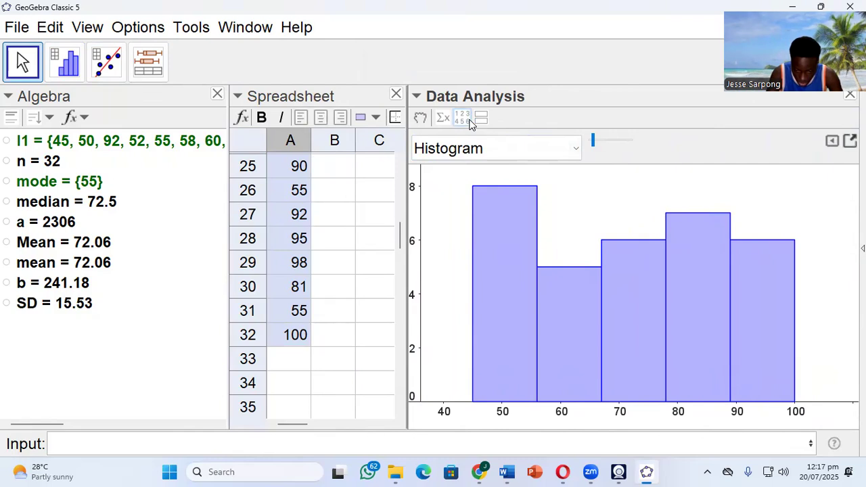
click(460, 122)
click(443, 118)
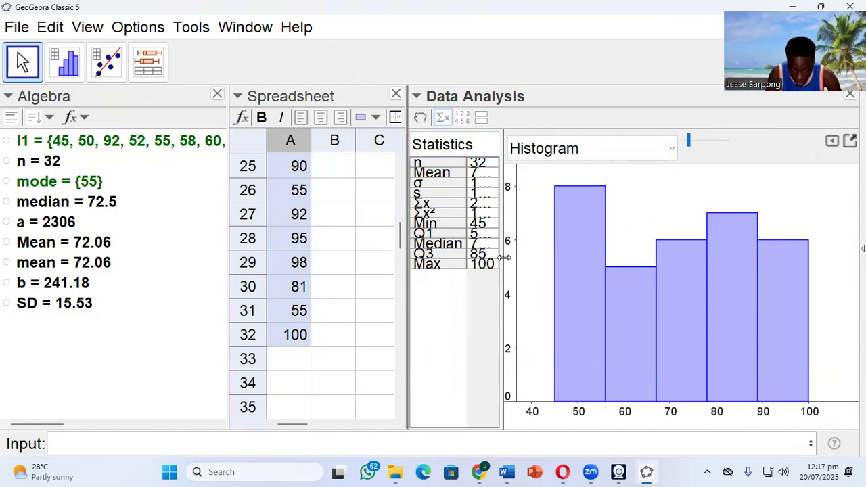
drag(502, 260, 567, 286)
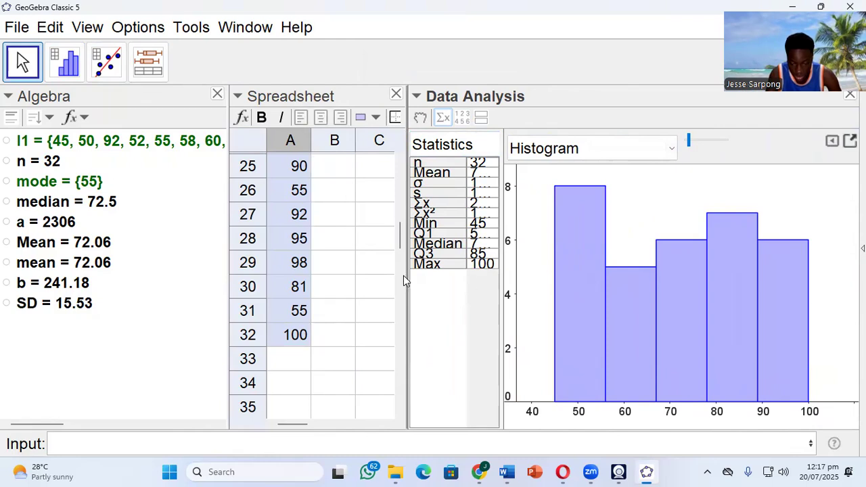
drag(396, 277, 343, 272)
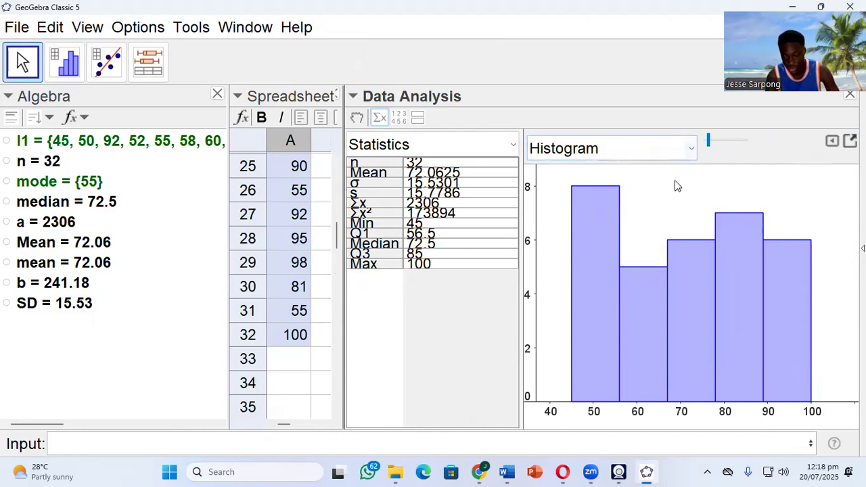
- Display the scores as a bar chart, a boxplot and a stem and leaf plot, setting the stem adjustment to -1
click(689, 155)
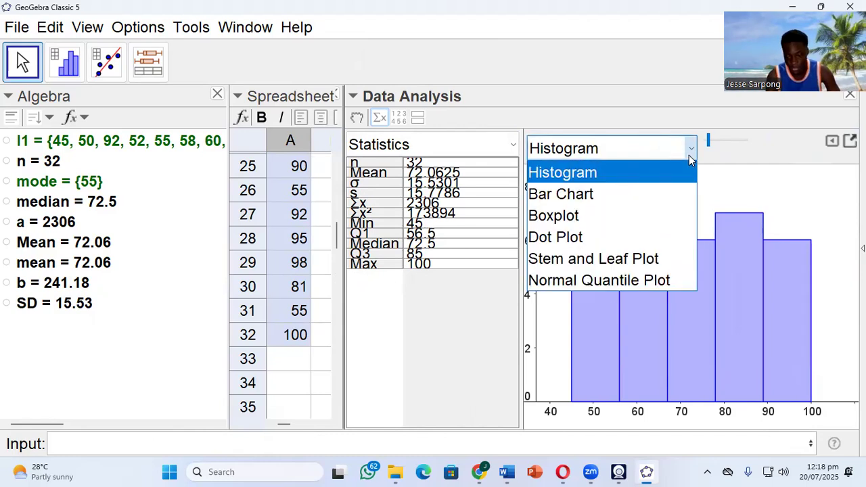
click(635, 194)
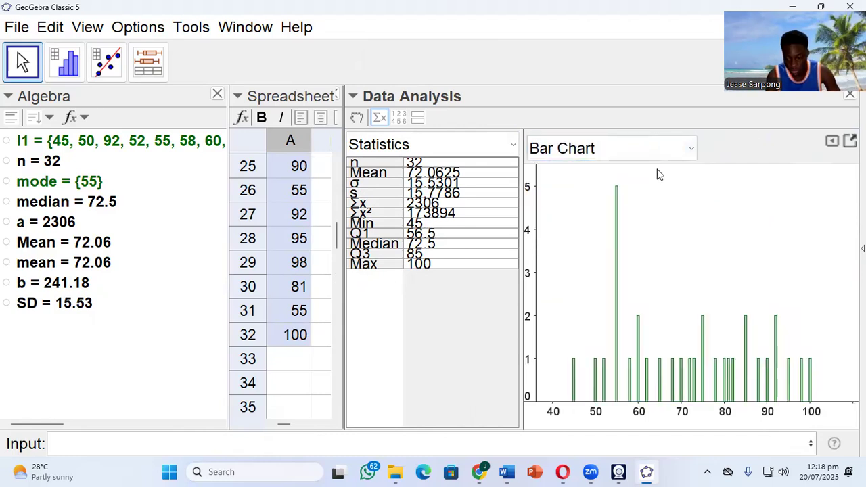
click(688, 147)
click(638, 216)
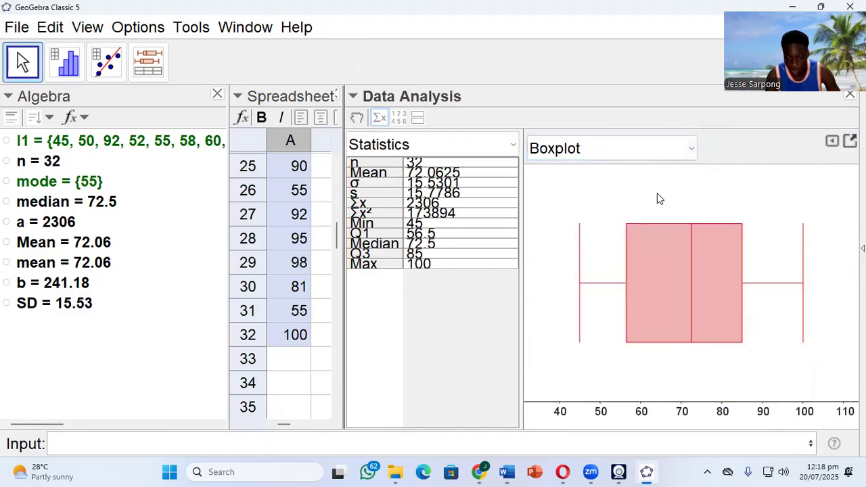
click(691, 150)
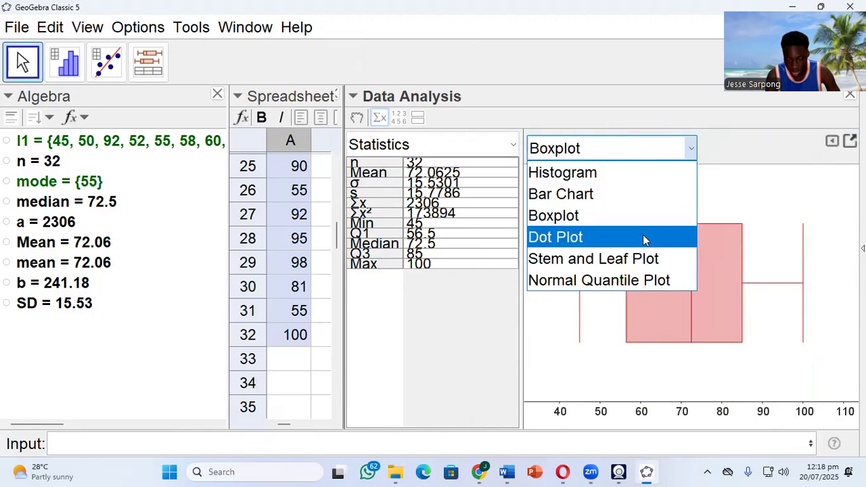
click(636, 259)
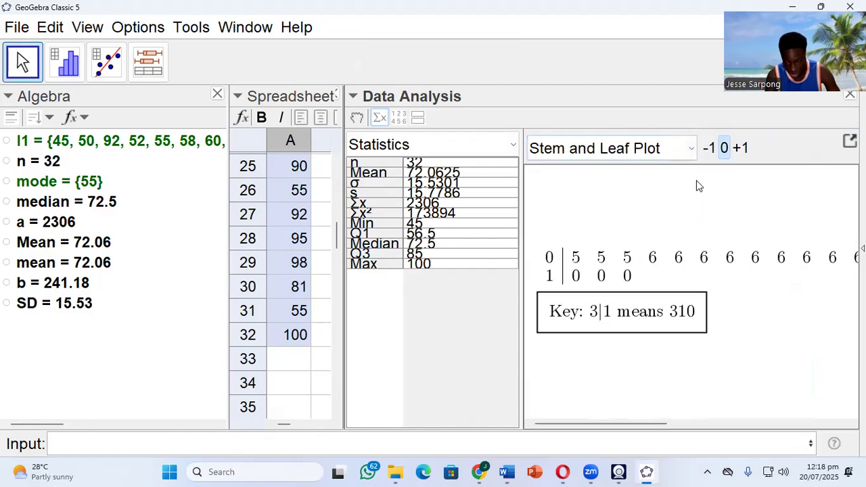
click(709, 148)
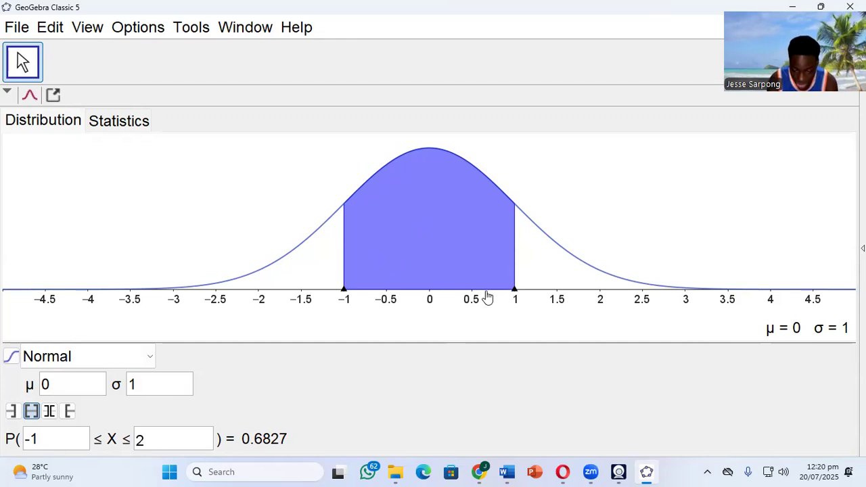
- Set the lower bound of the normal distribution's probability interval to -2, matching the upper bound of 2
click(59, 439)
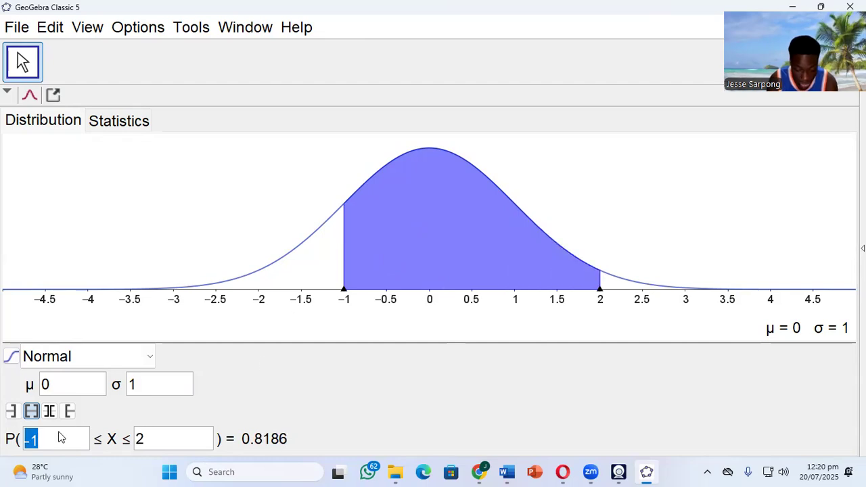
click(60, 439)
key(BackSpace)
text(2)
key(Return)
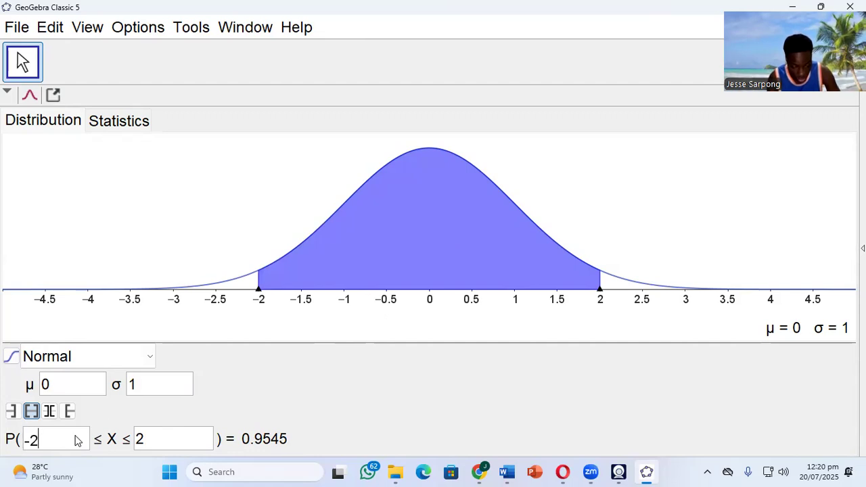
- Calculate the normal probability between -3 and 3 by setting the interval's lower bound to -3 and upper bound to 3
key(BackSpace)
text(3)
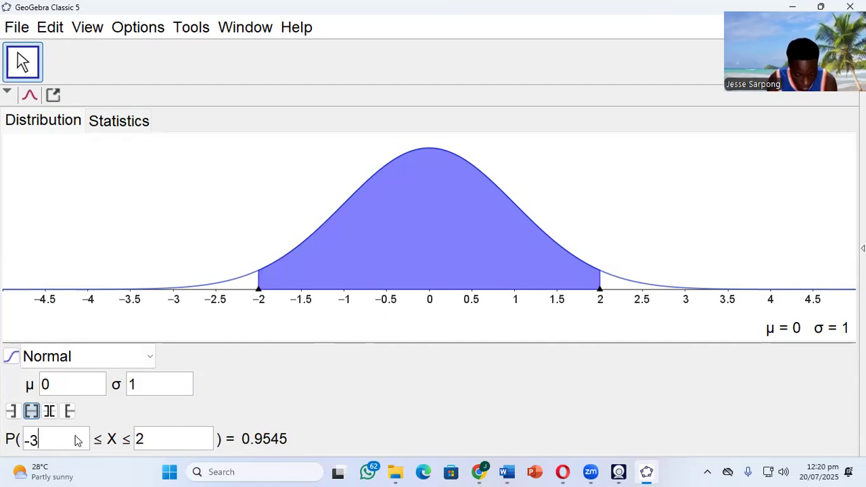
key(Tab)
key(Right)
text(3)
key(BackSpace)
key(BackSpace)
text(3)
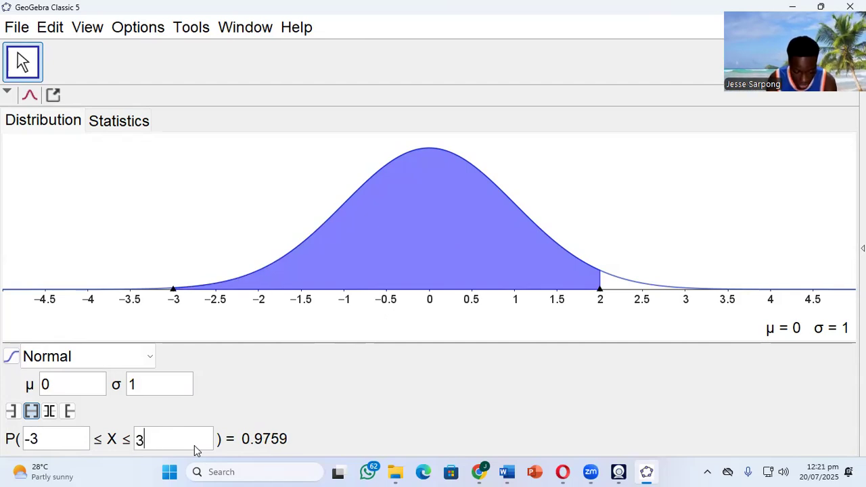
key(Return)
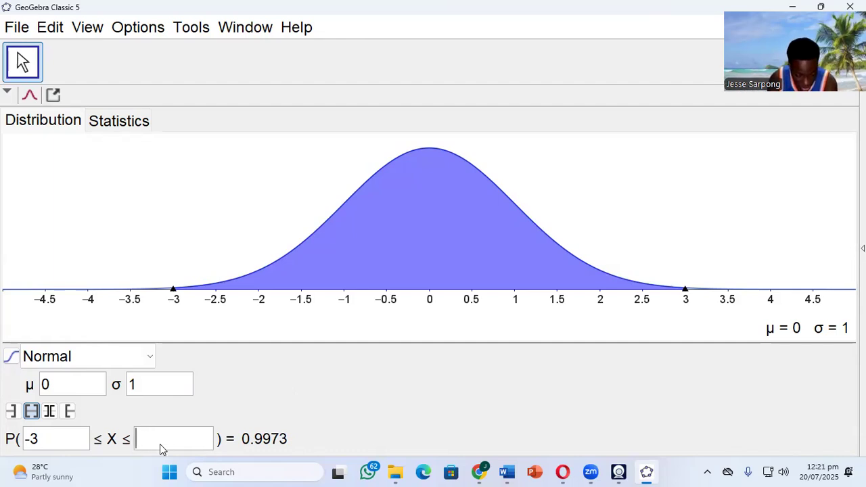
- Set the normal distribution's probability interval to run from -1 to 1
click(83, 440)
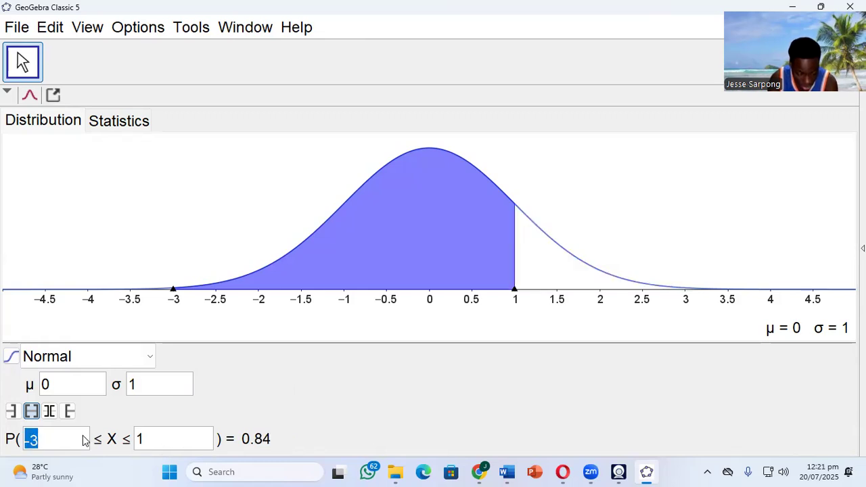
click(84, 440)
key(BackSpace)
text(1)
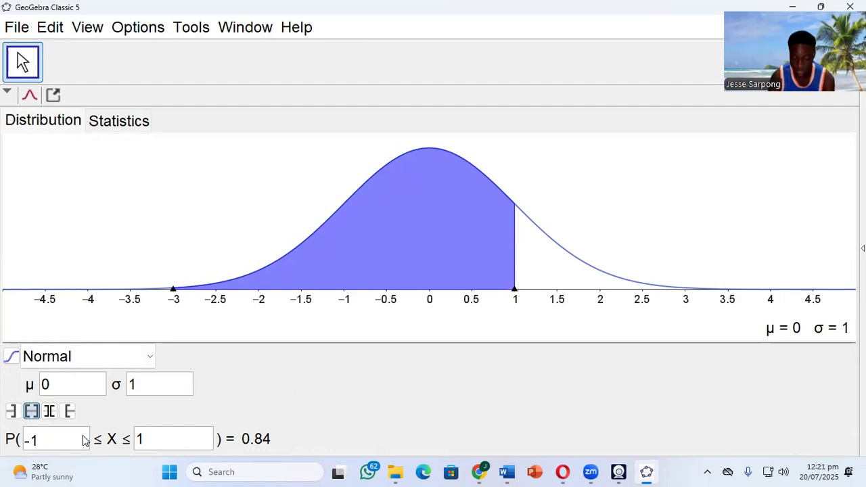
key(Return)
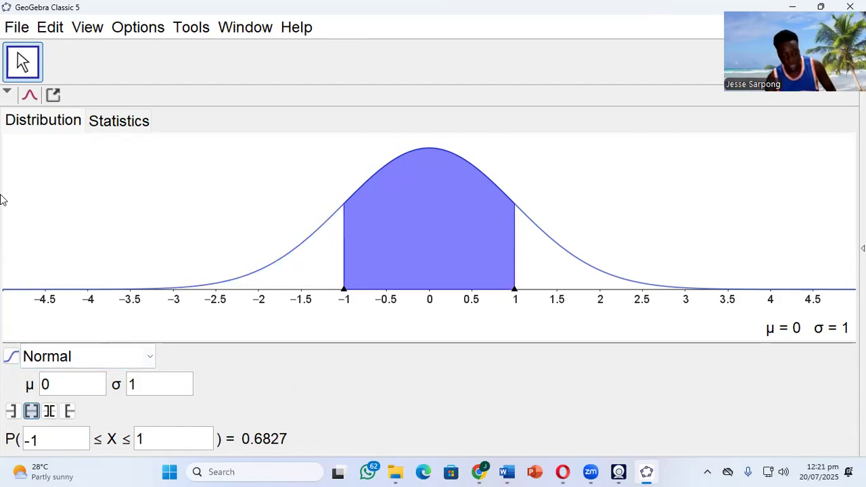
- Switch the distribution to Binomial and widen its table of k values to examine the individual probabilities
click(155, 361)
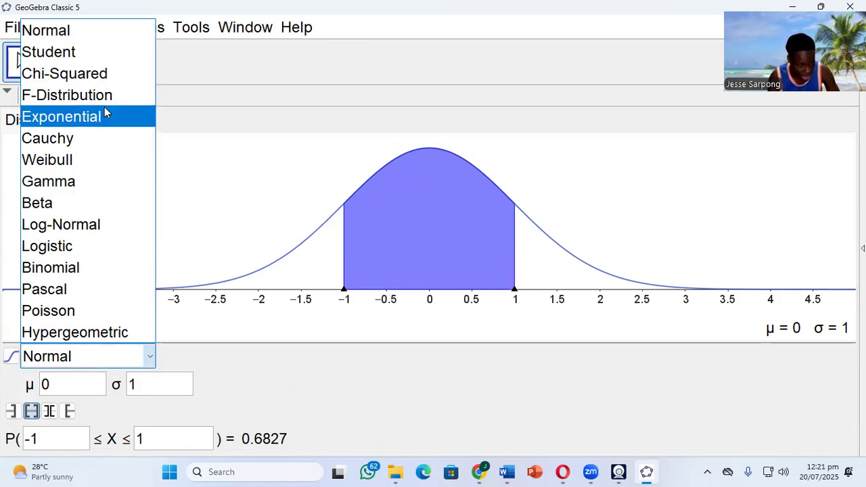
click(90, 269)
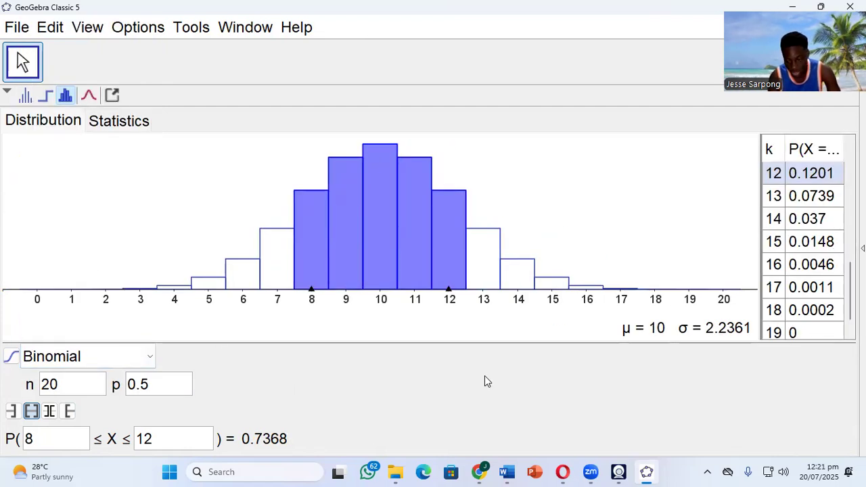
scroll(807, 211, down, 1)
scroll(807, 211, up, 3)
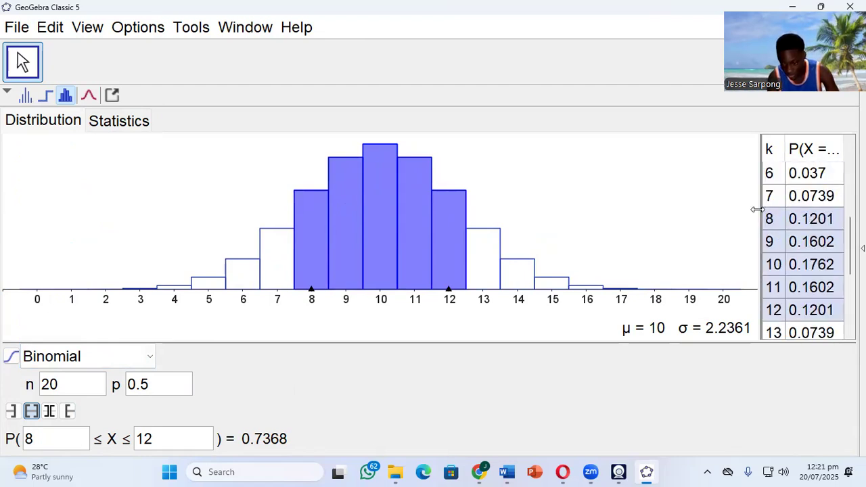
drag(757, 212, 686, 222)
scroll(794, 213, down, 1)
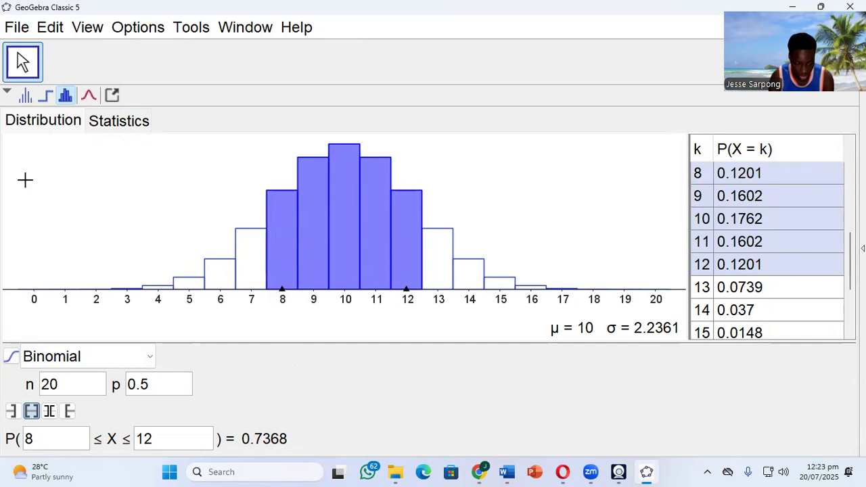
- Switch the distribution back to Normal and copy its plot to the Graphics view
click(149, 359)
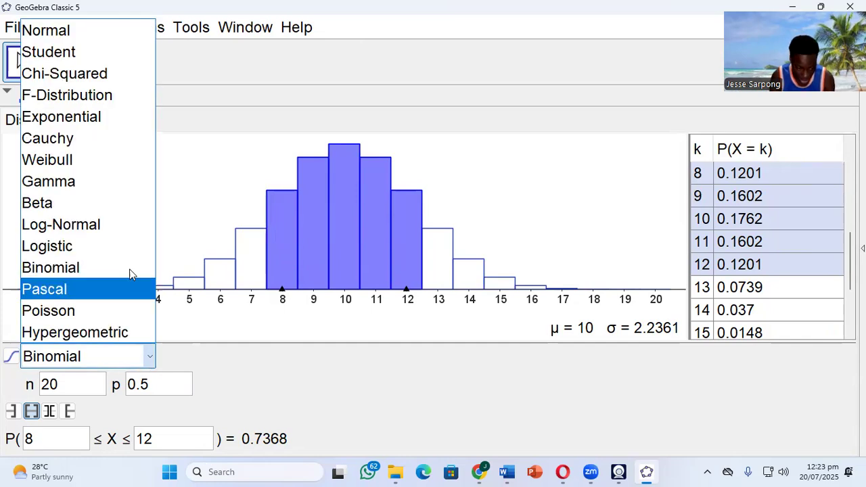
click(73, 32)
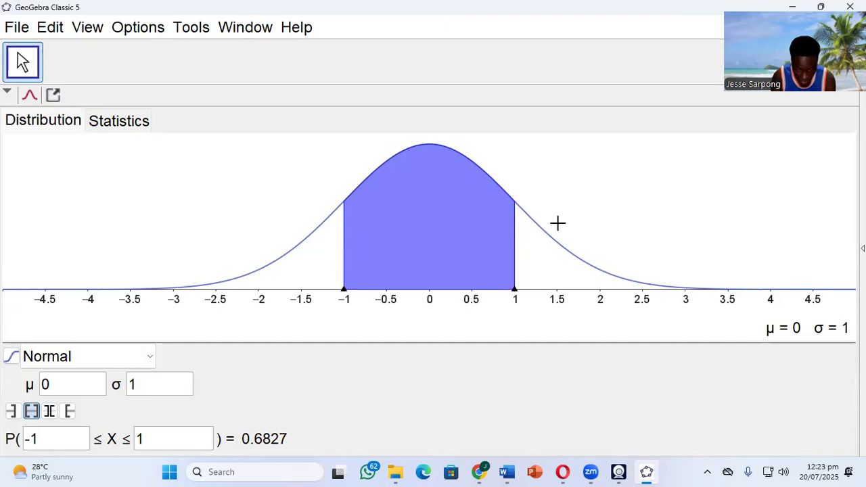
right_click(182, 182)
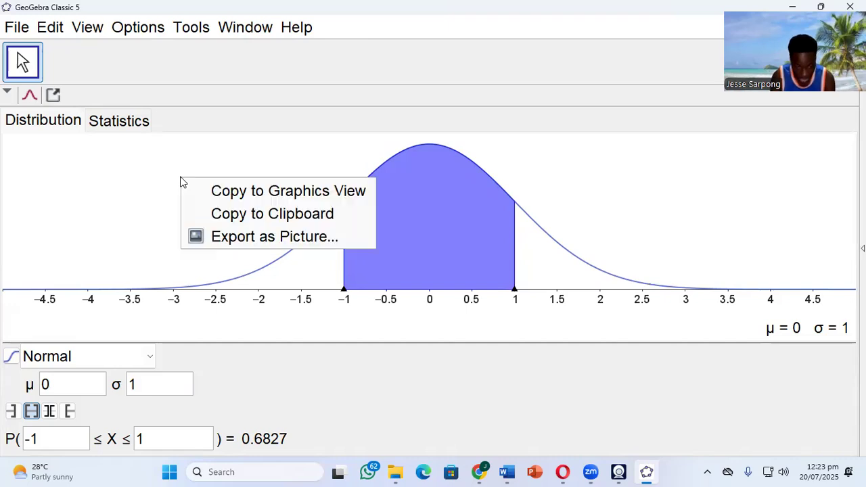
click(237, 195)
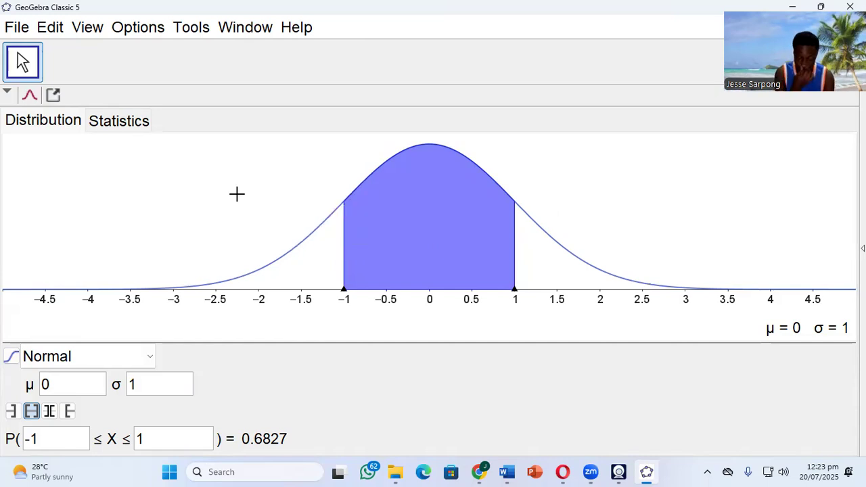
- Show the Graphics view containing the copied normal curve and close the Probability Calculator
click(89, 28)
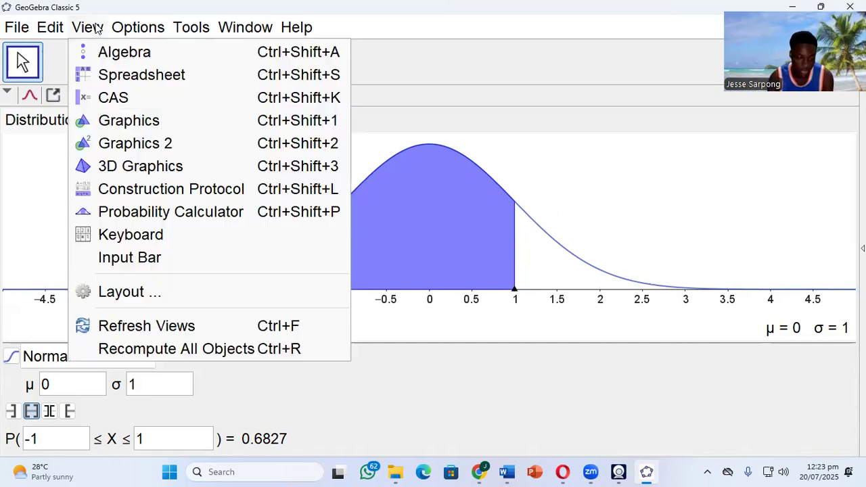
click(172, 120)
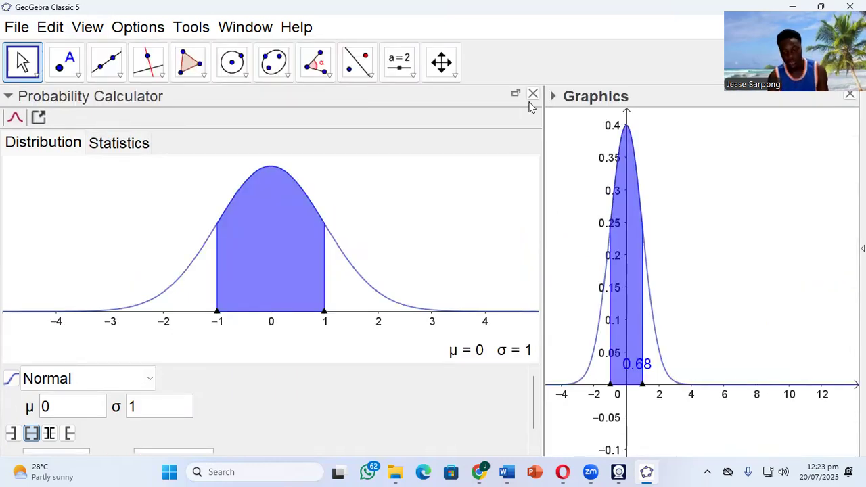
click(533, 95)
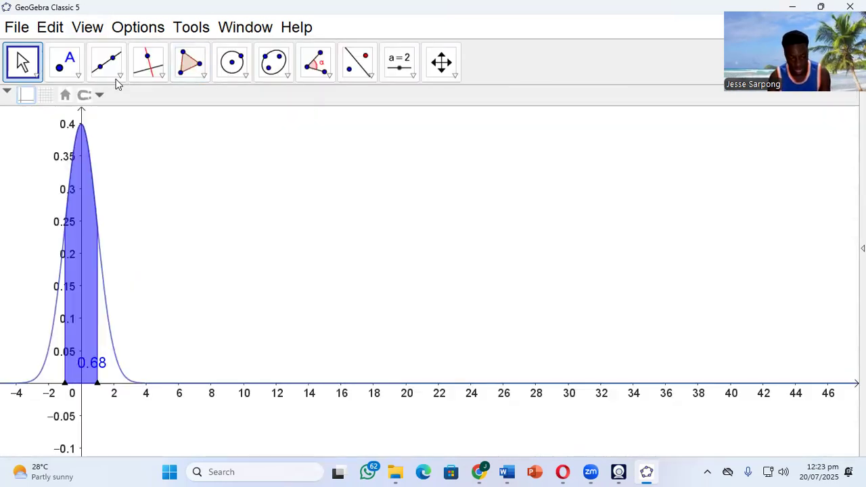
- Show the Algebra view beside the normal curve and turn on the grid in the Graphics view
click(88, 29)
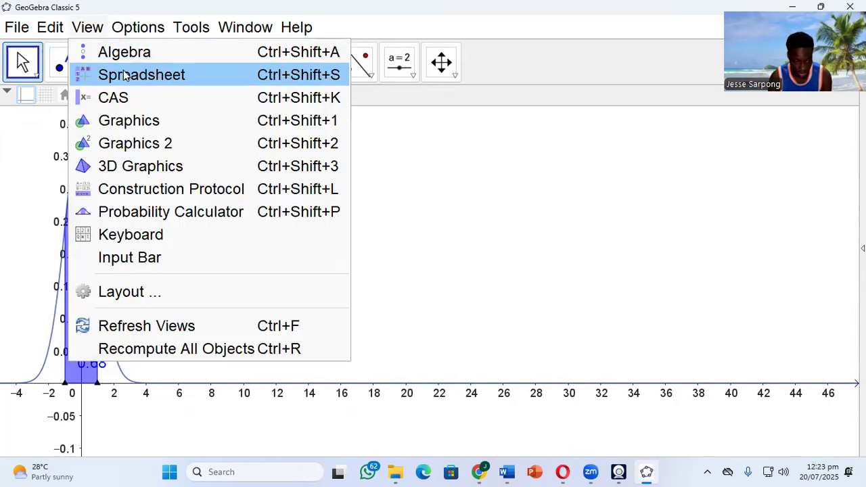
click(98, 52)
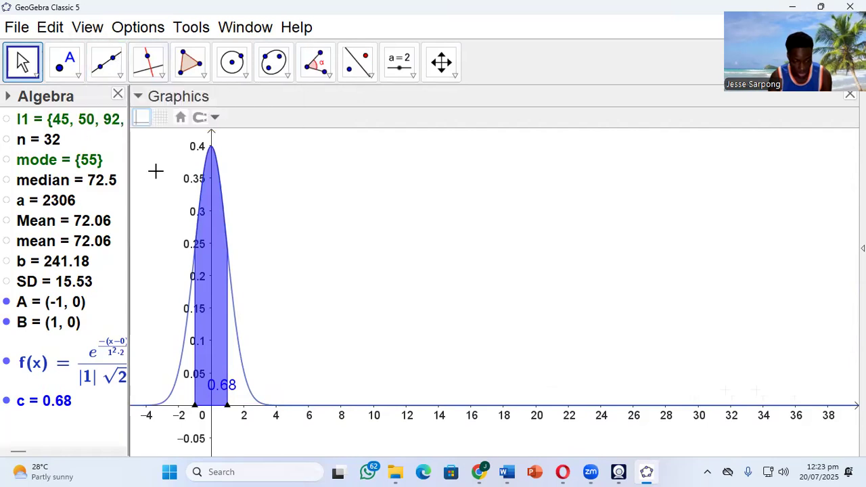
click(161, 118)
- Centre the shaded normal curve horizontally in the Graphics view and enlarge it
scroll(469, 275, down, 2)
scroll(469, 275, up, 3)
drag(443, 275, 474, 278)
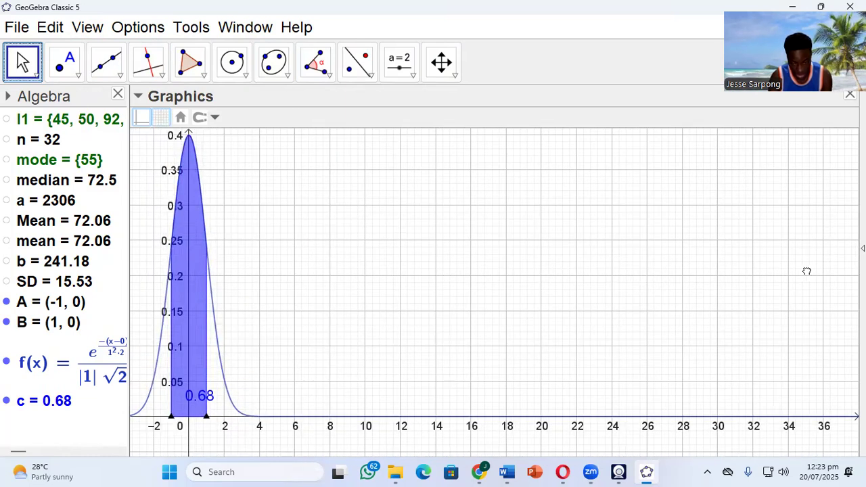
drag(807, 271, 810, 287)
drag(448, 292, 731, 251)
scroll(731, 250, down, 1)
scroll(731, 250, up, 3)
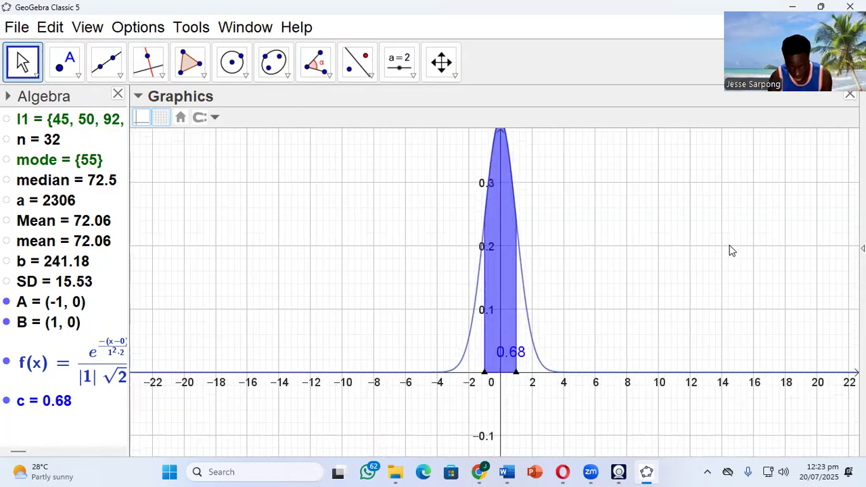
- Stretch the x-axis and compress the y-axis to fit the whole bell curve, and widen the Algebra view to fit the formula of f(x)
click(441, 62)
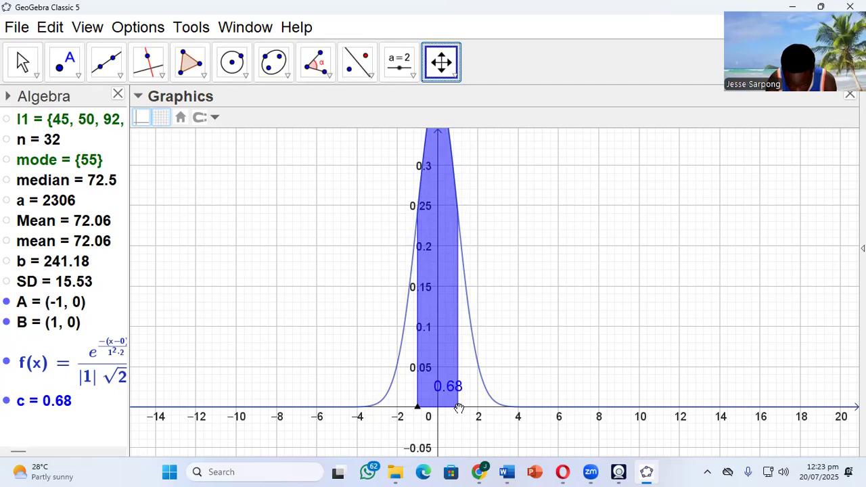
drag(533, 403, 859, 408)
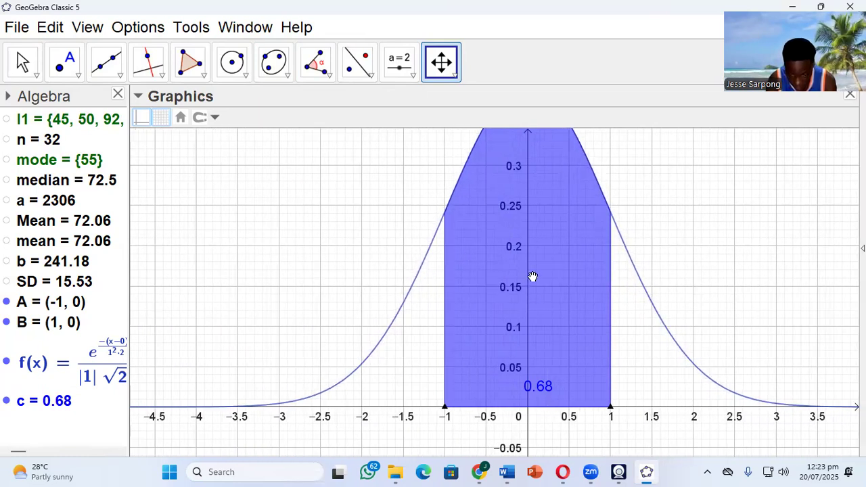
drag(528, 272, 528, 306)
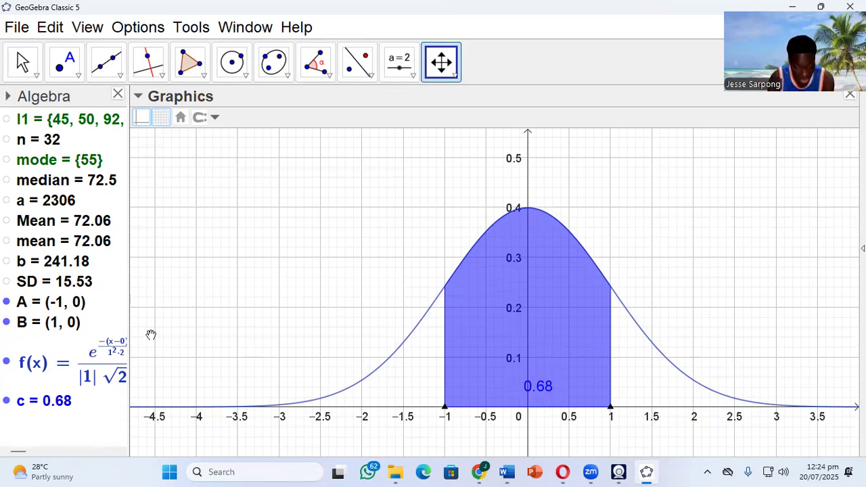
drag(128, 314, 196, 313)
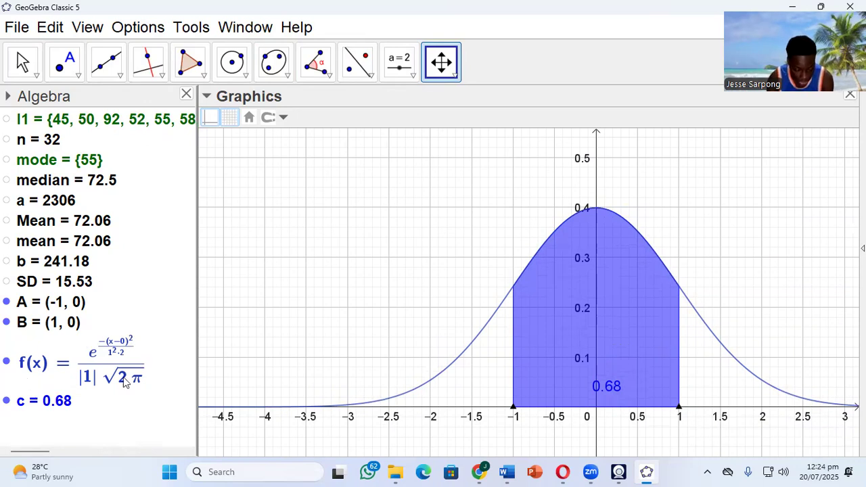